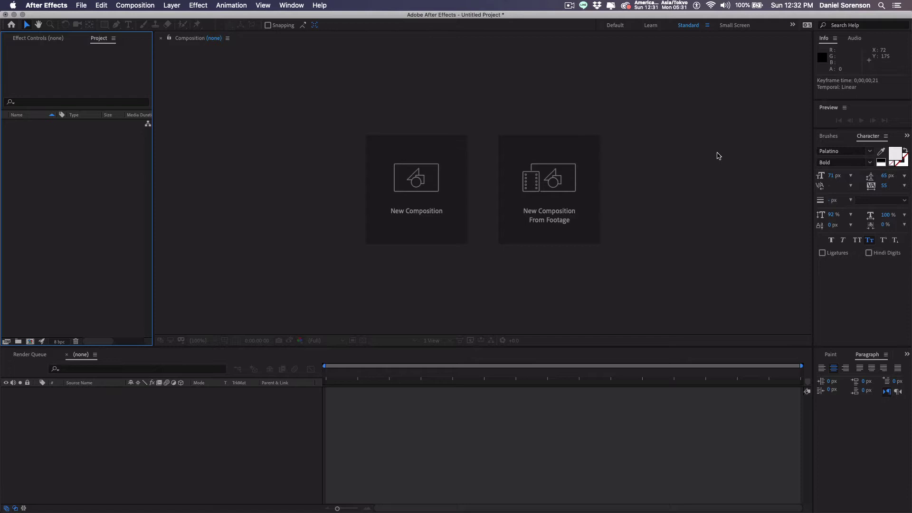
# Step: Start a new 1920×1080, 29.97 fps, 3-second composition named Range Selector
pyautogui.press('super+n')
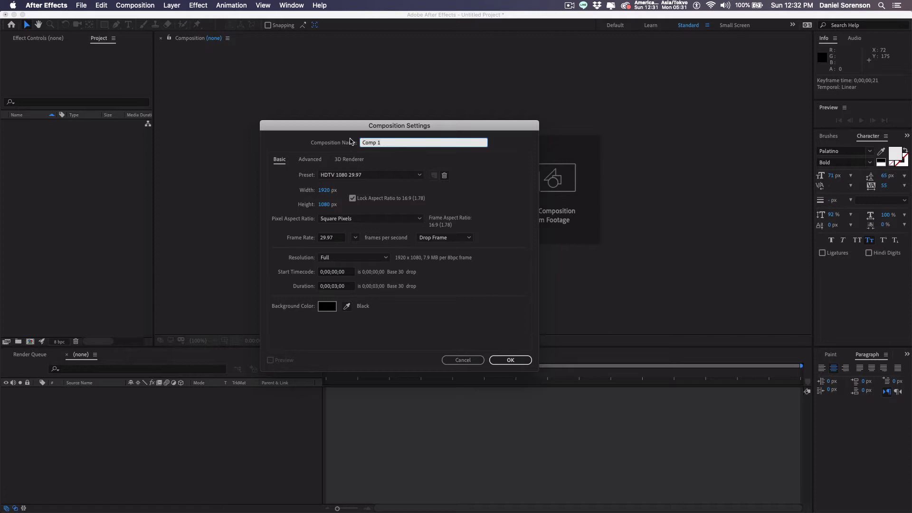
pyautogui.write('Range Selector')
# Step: Create the composition and add a text layer reading 'this is a title'
pyautogui.press('Return')
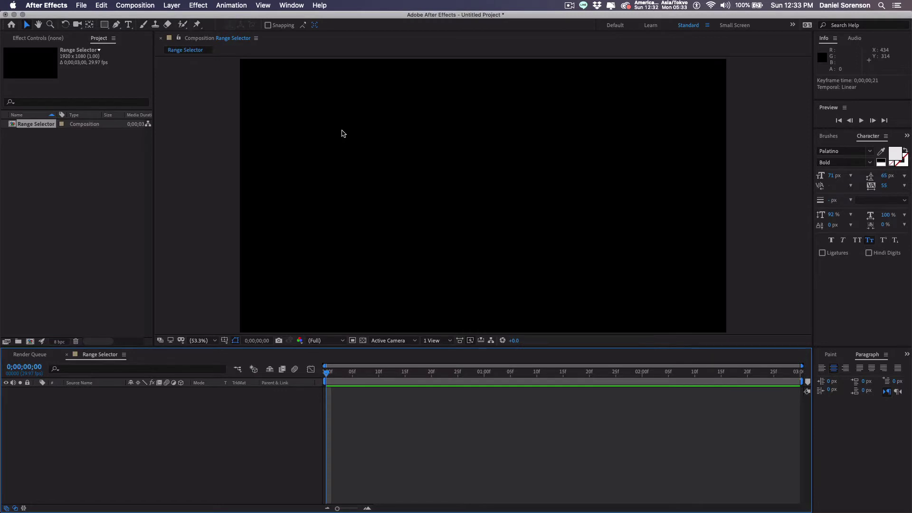
pyautogui.click(128, 28)
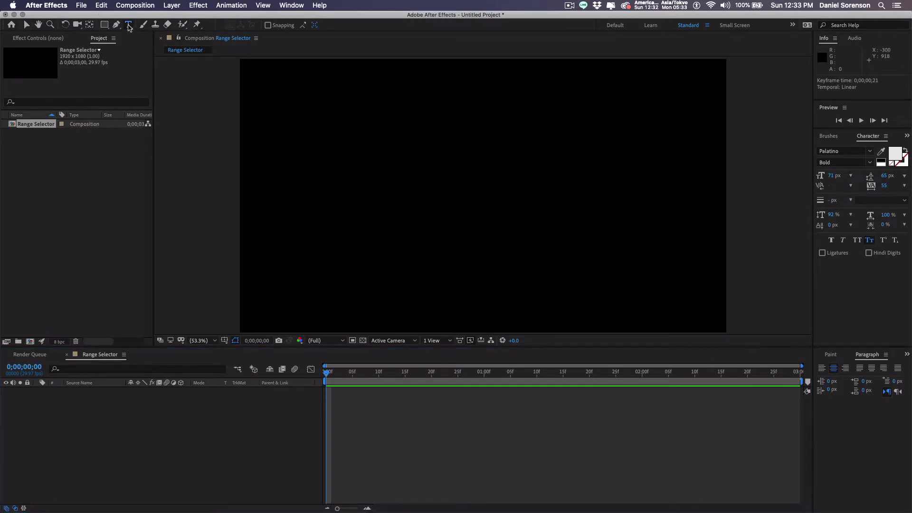
pyautogui.click(388, 175)
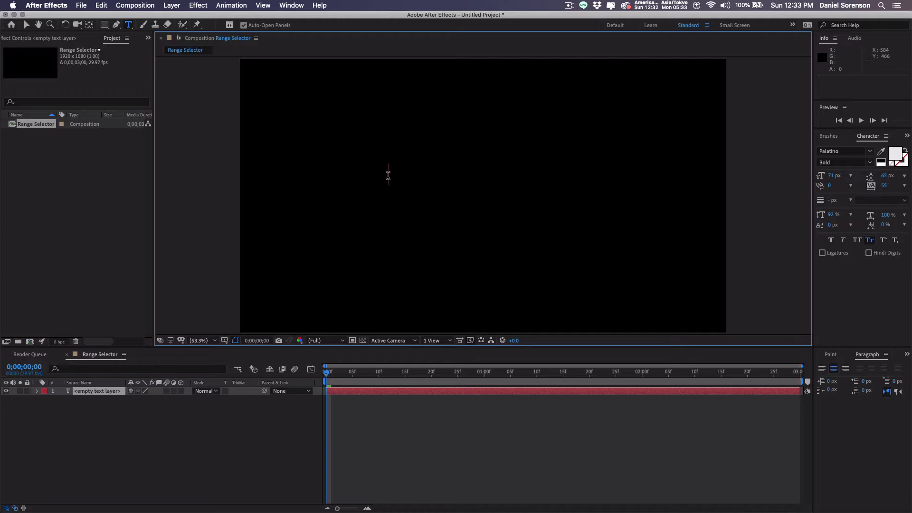
pyautogui.write('this is a ')
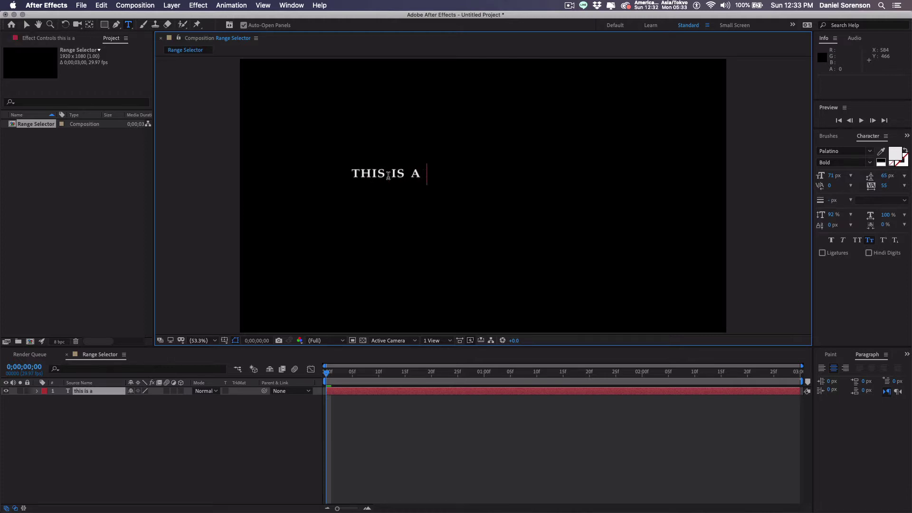
pyautogui.write('title')
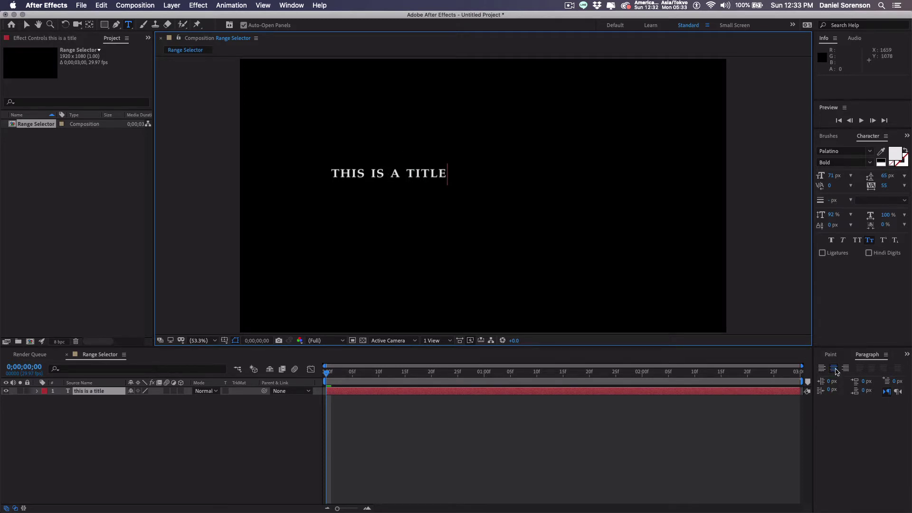
pyautogui.click(26, 25)
# Step: Centre the title using the title-safe guides and enlarge its font to 134 px
pyautogui.moveTo(386, 179); pyautogui.dragTo(484, 189)
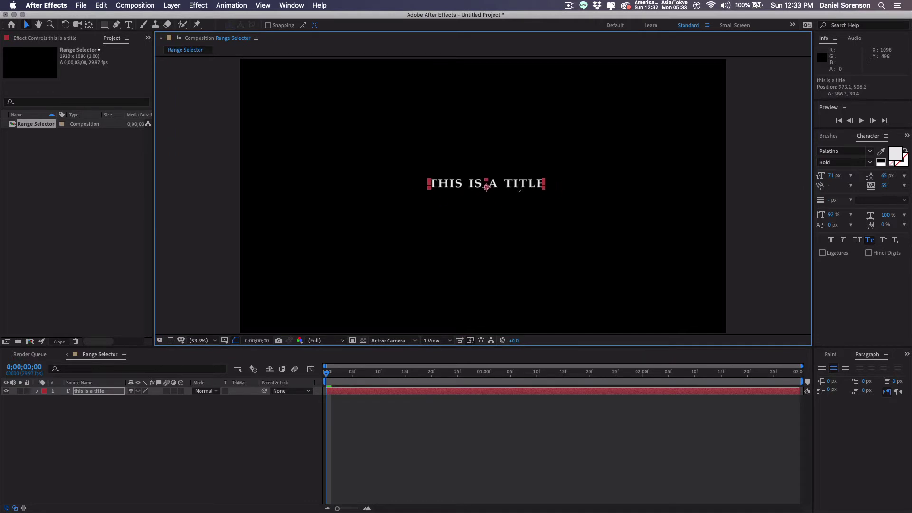
pyautogui.press("'")
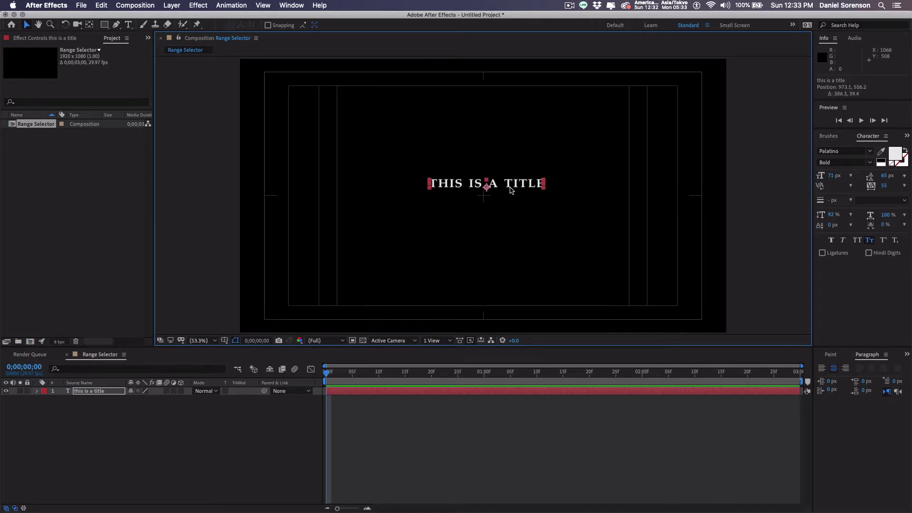
pyautogui.moveTo(513, 186); pyautogui.dragTo(510, 199)
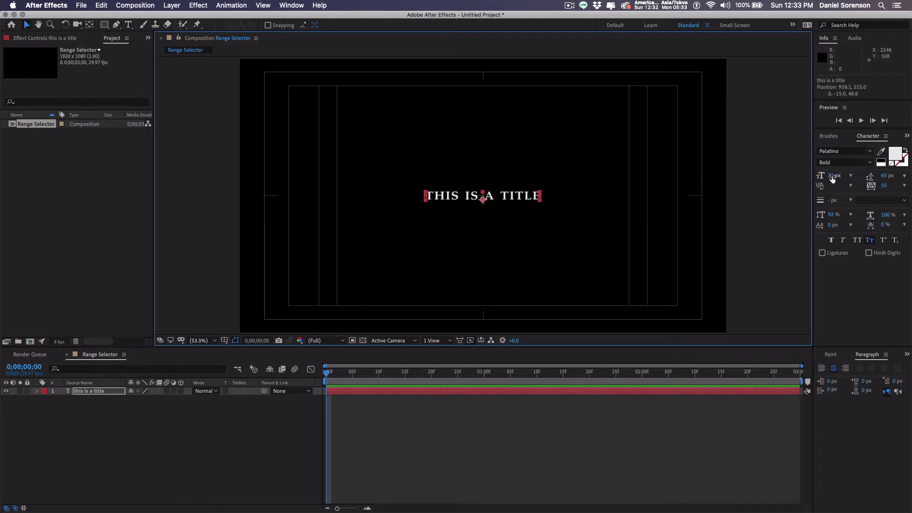
pyautogui.moveTo(832, 179); pyautogui.dragTo(866, 176)
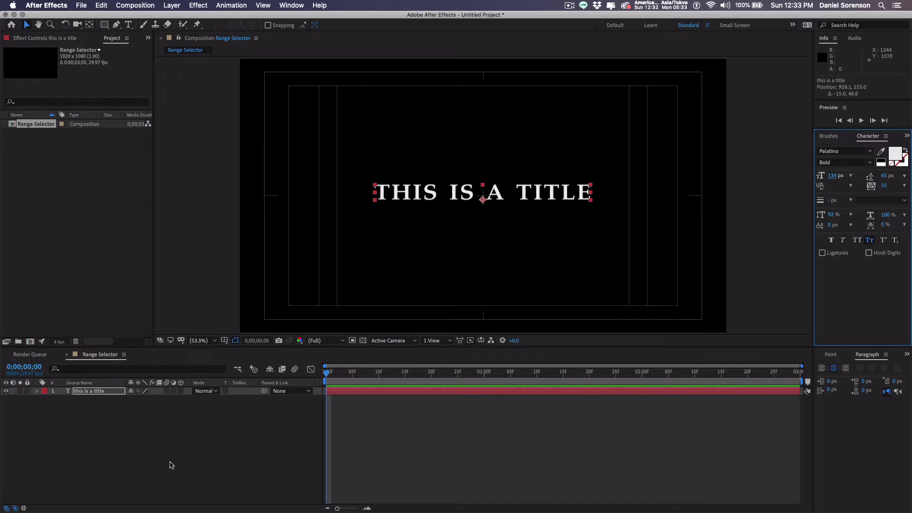
pyautogui.click(37, 391)
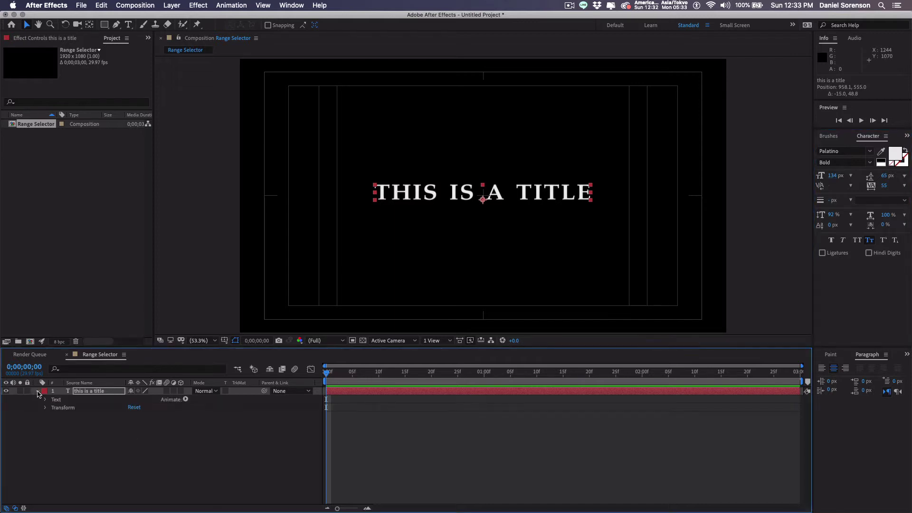
# Step: Add a Scale animator to the title and set Scale to 200%
pyautogui.click(185, 399)
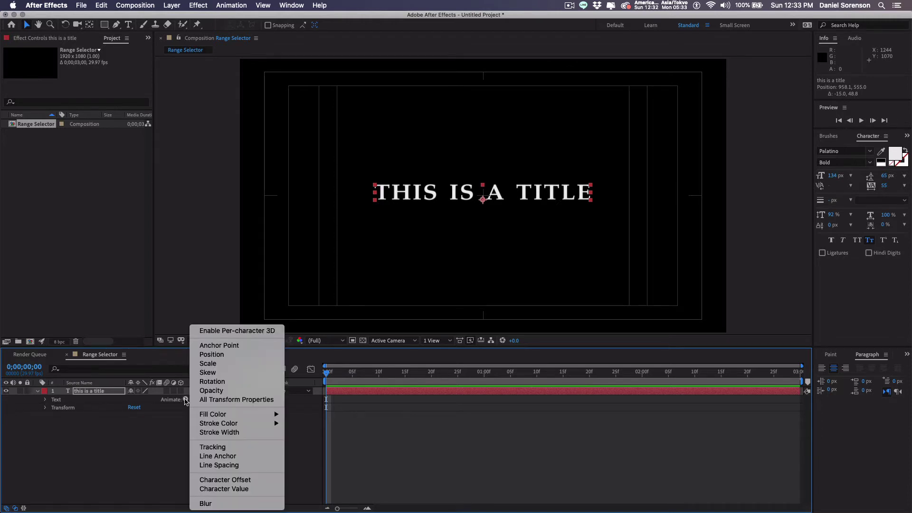
pyautogui.click(209, 364)
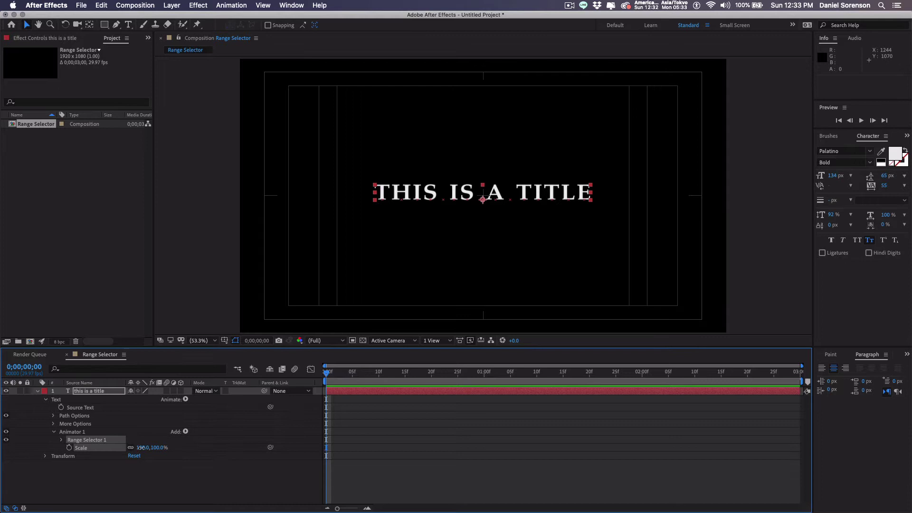
pyautogui.moveTo(142, 447); pyautogui.dragTo(186, 446)
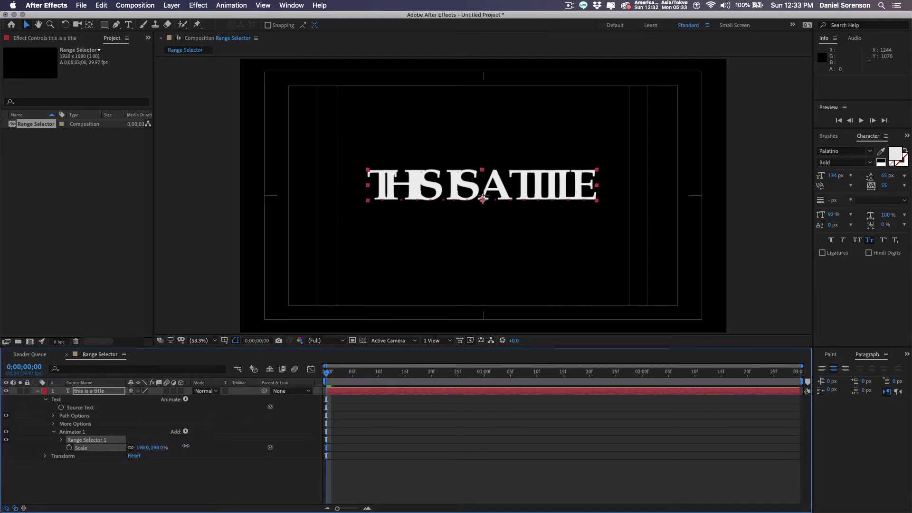
pyautogui.click(141, 447)
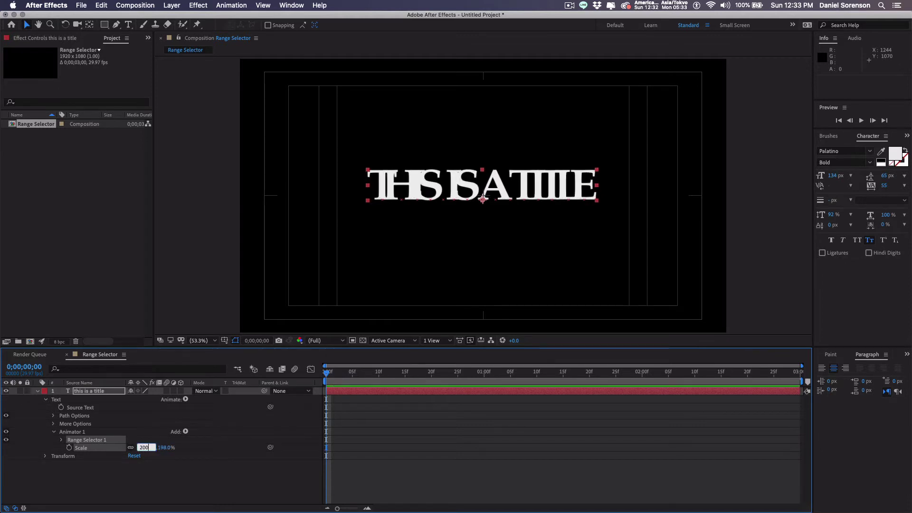
pyautogui.write('200')
pyautogui.press('Return')
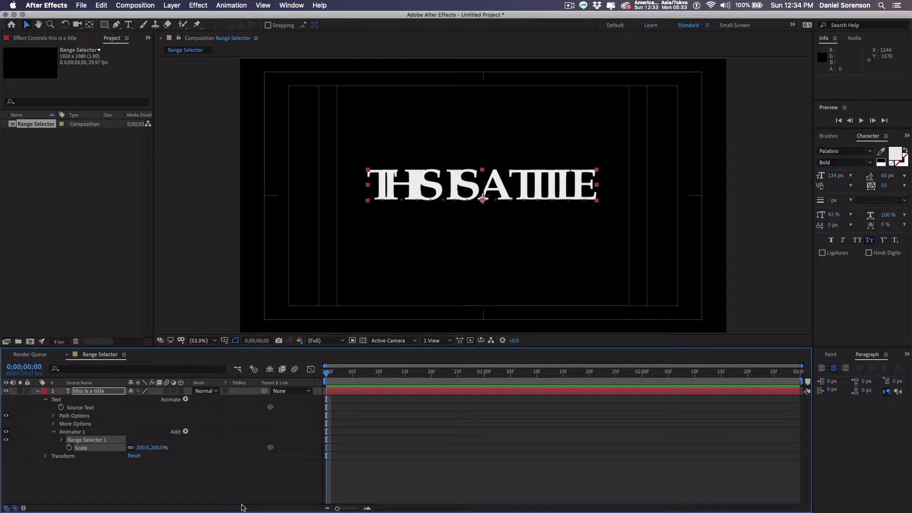
# Step: Select the whole title text and widen its tracking to 255
pyautogui.click(128, 24)
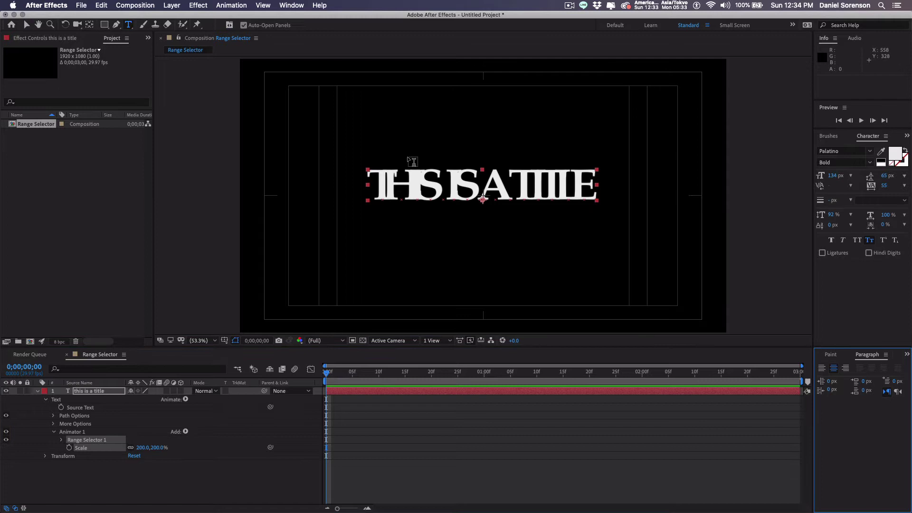
pyautogui.moveTo(366, 184); pyautogui.dragTo(623, 188)
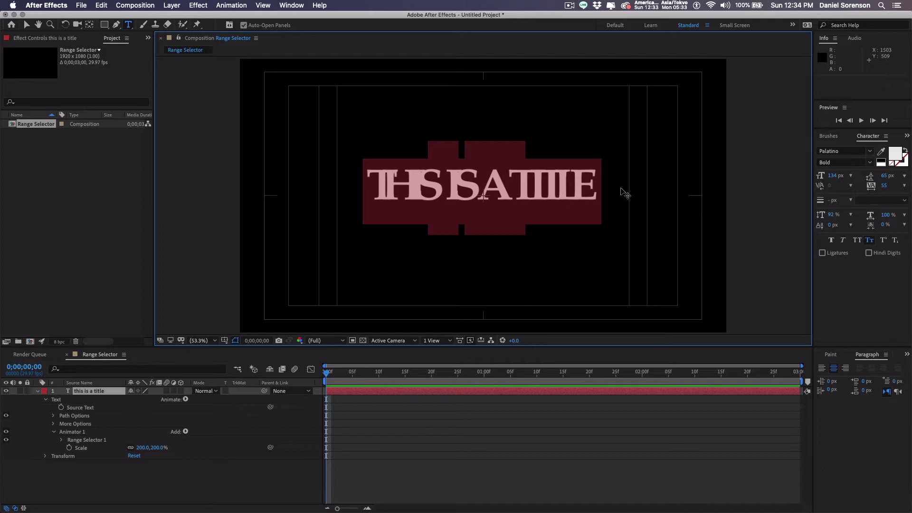
pyautogui.hotkey('alt', 'Right')
pyautogui.hotkey('alt', 'Right')
pyautogui.hotkey('alt', 'Right')
pyautogui.hotkey('alt', 'Right')
pyautogui.hotkey('alt', 'Right')
pyautogui.hotkey('alt', 'Right')
pyautogui.hotkey('alt', 'Right')
pyautogui.hotkey('alt', 'Right')
pyautogui.hotkey('alt', 'Right')
pyautogui.hotkey('alt', 'Right')
pyautogui.hotkey('alt', 'Right')
pyautogui.hotkey('alt', 'Right')
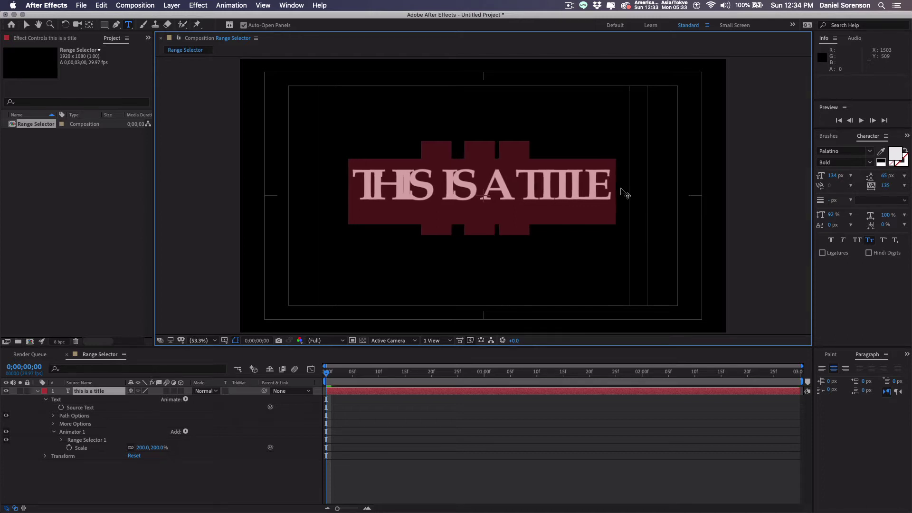
pyautogui.hotkey('alt', 'Right')
pyautogui.hotkey('alt', 'Right')
pyautogui.hotkey('alt', 'Right')
pyautogui.hotkey('alt', 'Right')
pyautogui.hotkey('alt', 'Right')
pyautogui.hotkey('alt', 'Right')
pyautogui.hotkey('alt', 'Right')
pyautogui.hotkey('alt', 'Right')
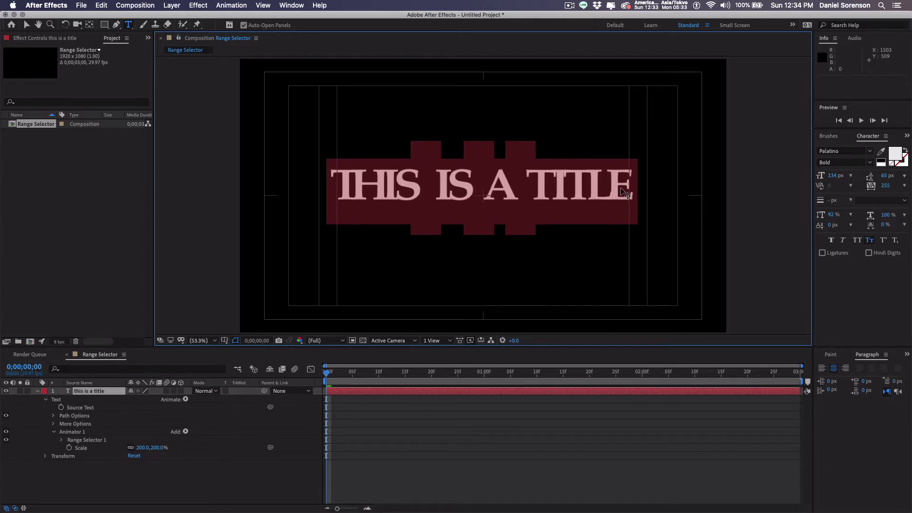
# Step: Set Range Selector 1 End to 0% and keyframe Start and End at frame zero
pyautogui.click(196, 481)
pyautogui.click(60, 440)
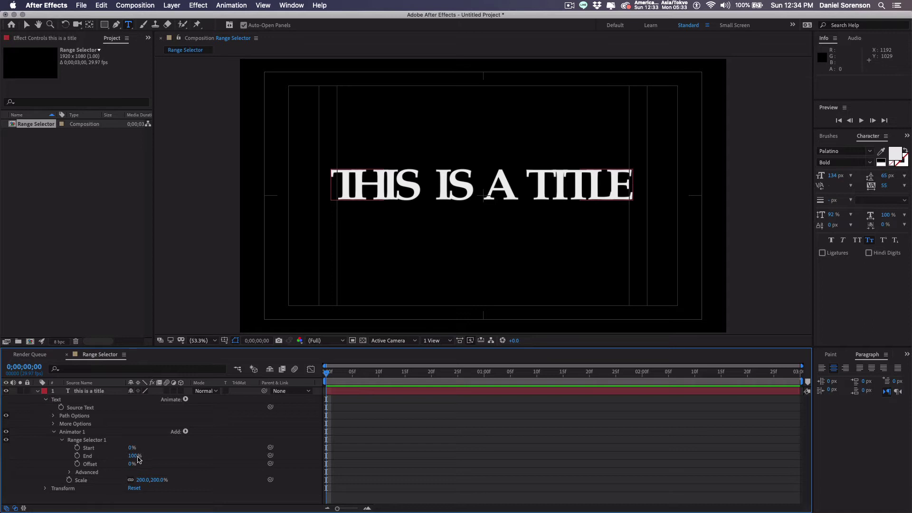
pyautogui.moveTo(135, 455); pyautogui.dragTo(58, 454)
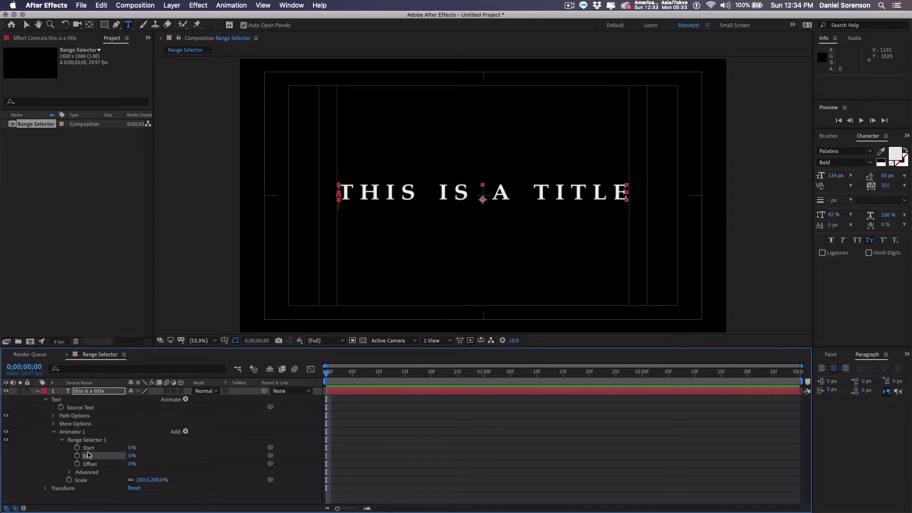
pyautogui.click(77, 447)
pyautogui.click(77, 456)
# Step: At one second set Start and End to 100%, then move the Start keyframe to 00;26 and preview
pyautogui.click(484, 379)
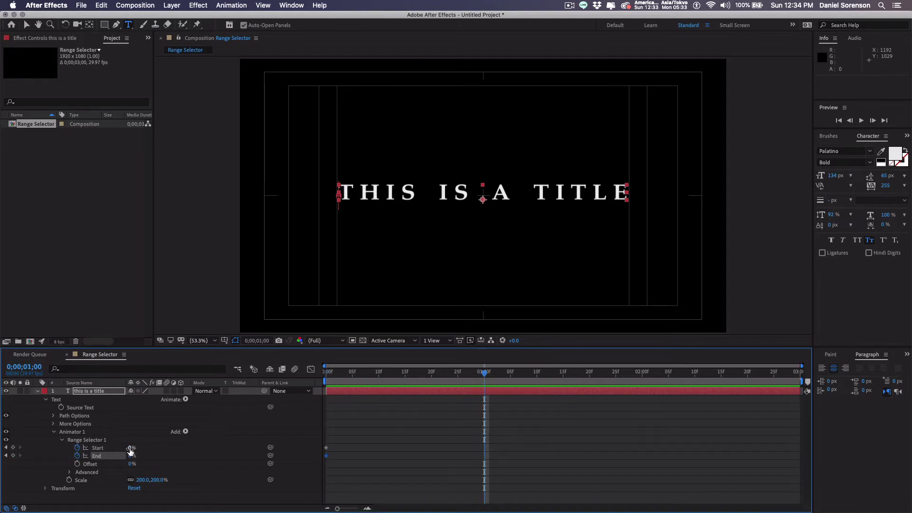
pyautogui.moveTo(131, 449); pyautogui.dragTo(306, 445)
pyautogui.moveTo(131, 455); pyautogui.dragTo(304, 455)
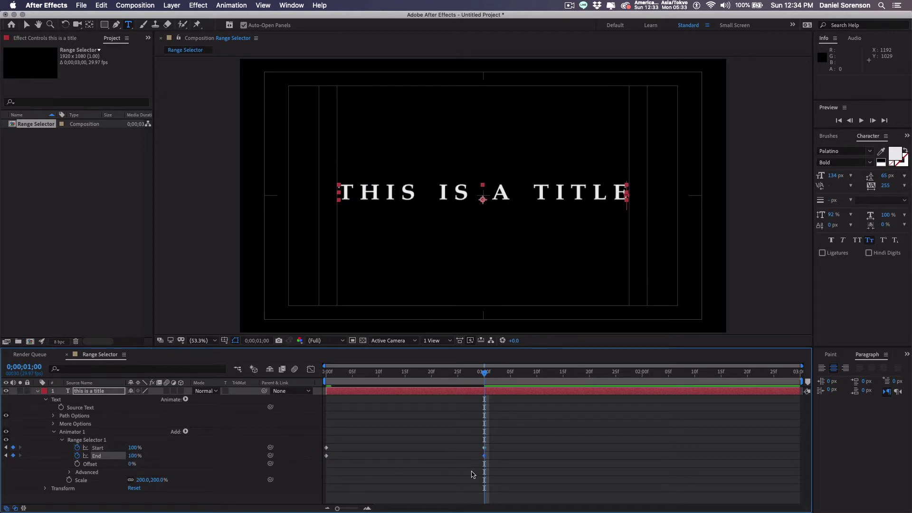
pyautogui.click(449, 433)
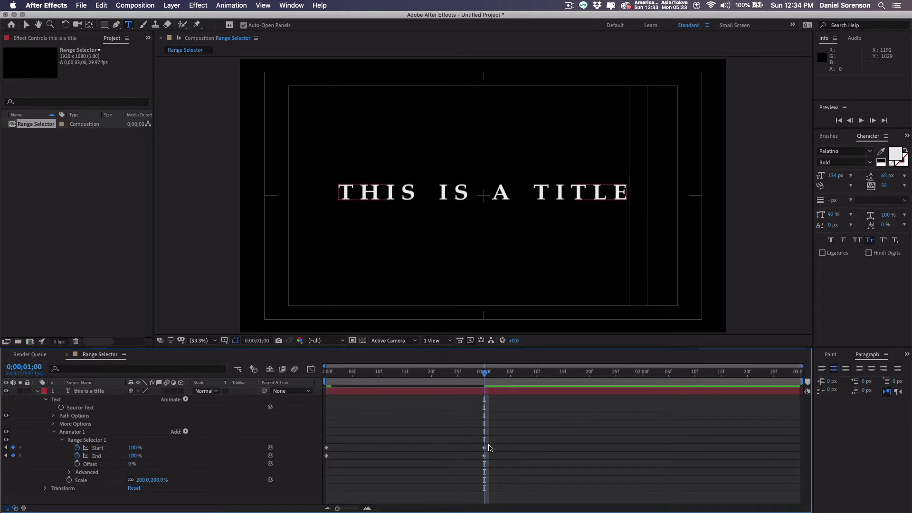
pyautogui.moveTo(484, 447); pyautogui.dragTo(434, 447)
pyautogui.moveTo(328, 376); pyautogui.dragTo(485, 393)
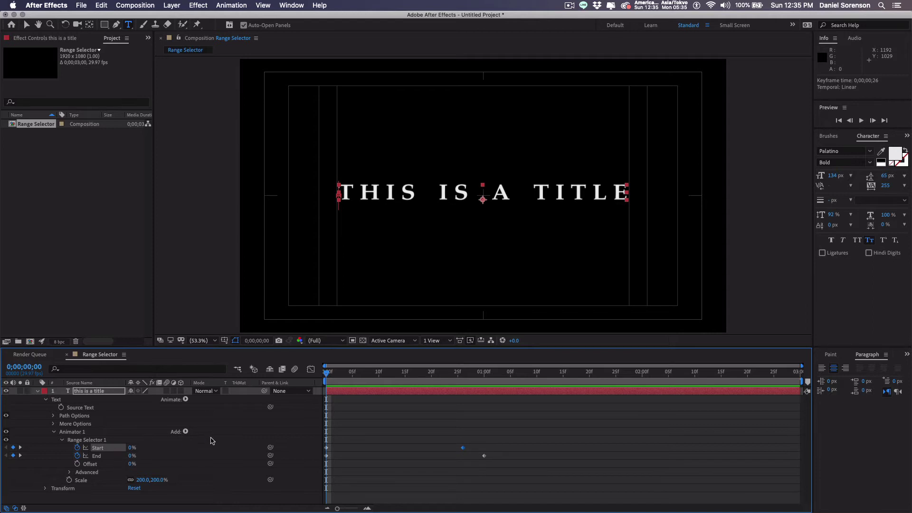
pyautogui.click(184, 433)
pyautogui.moveTo(191, 432)
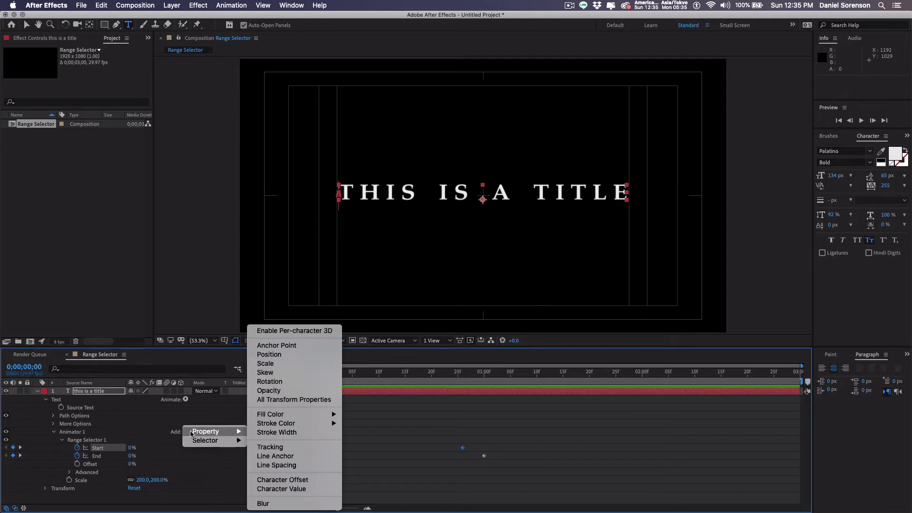
pyautogui.click(296, 383)
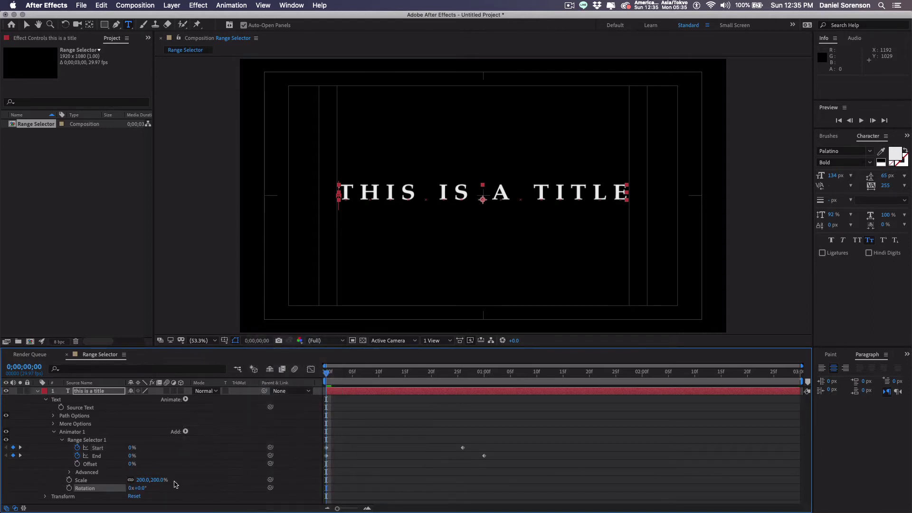
pyautogui.click(70, 489)
pyautogui.moveTo(326, 373); pyautogui.dragTo(485, 374)
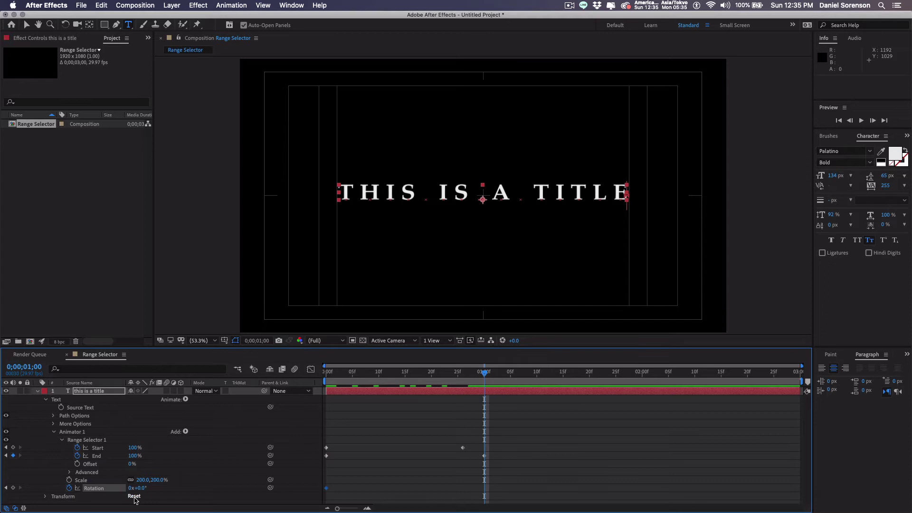
pyautogui.click(131, 488)
pyautogui.write('2')
pyautogui.click(385, 490)
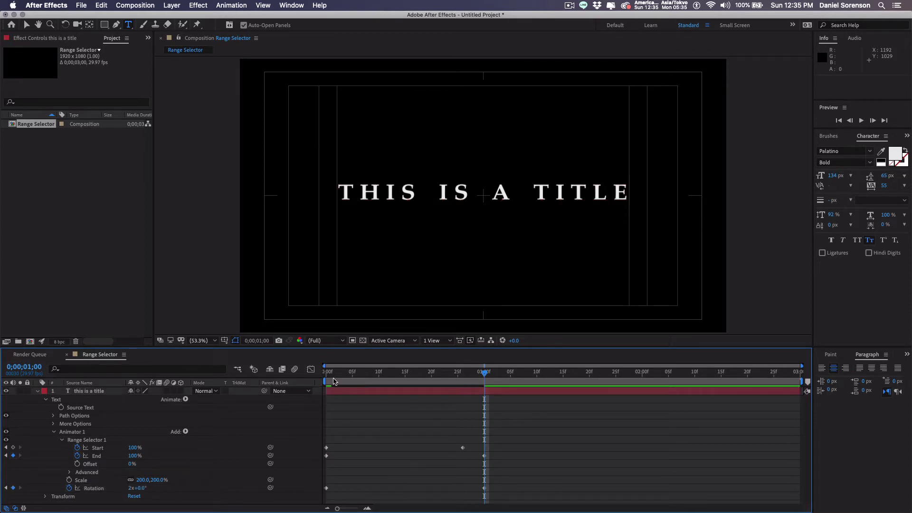
pyautogui.moveTo(334, 381); pyautogui.dragTo(512, 408)
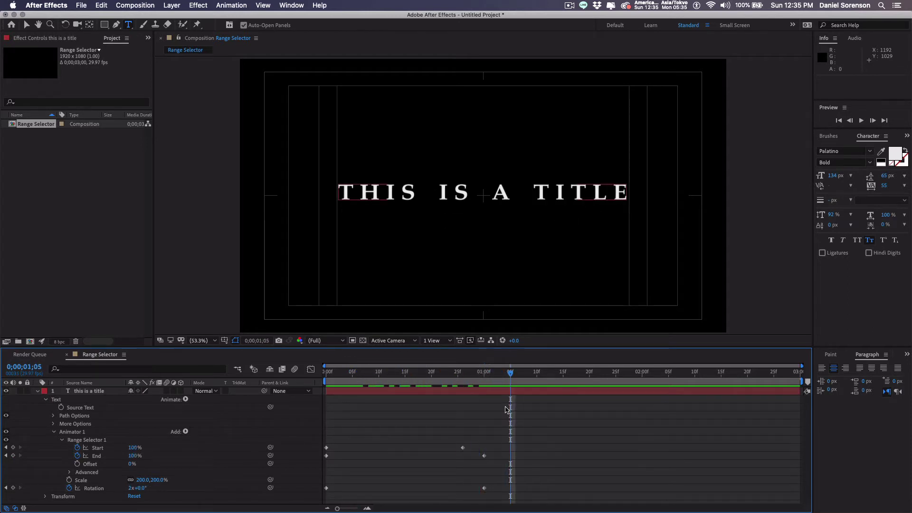
pyautogui.press('j')
pyautogui.click(131, 488)
pyautogui.write('0')
pyautogui.press('Return')
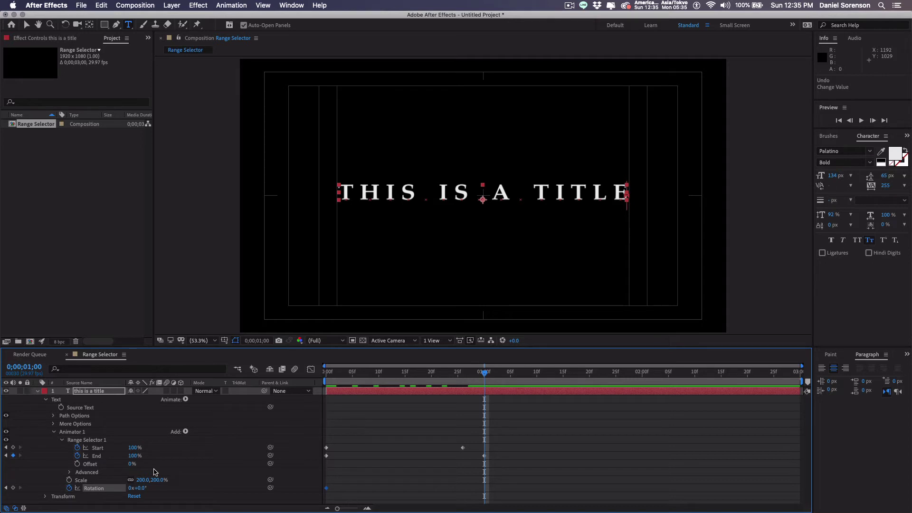
# Step: Enable per-character 3D on the title's animator
pyautogui.click(185, 432)
pyautogui.moveTo(209, 431)
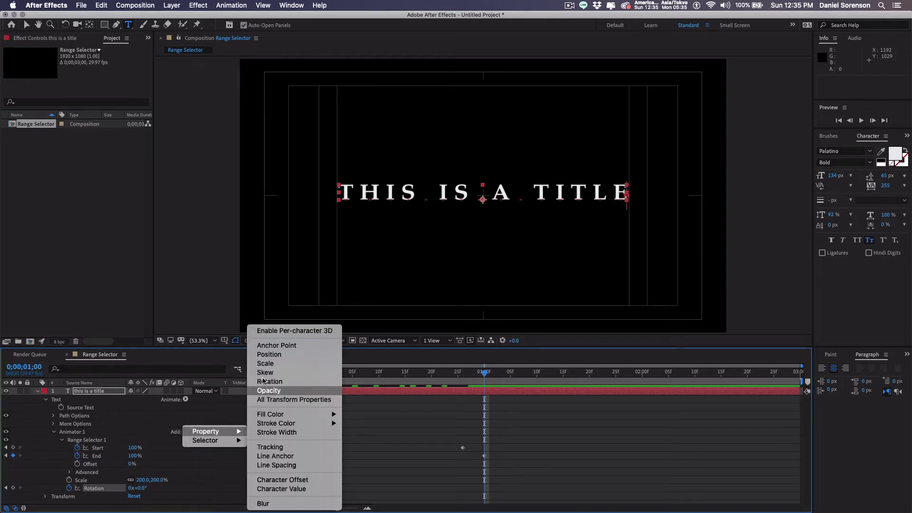
pyautogui.click(292, 329)
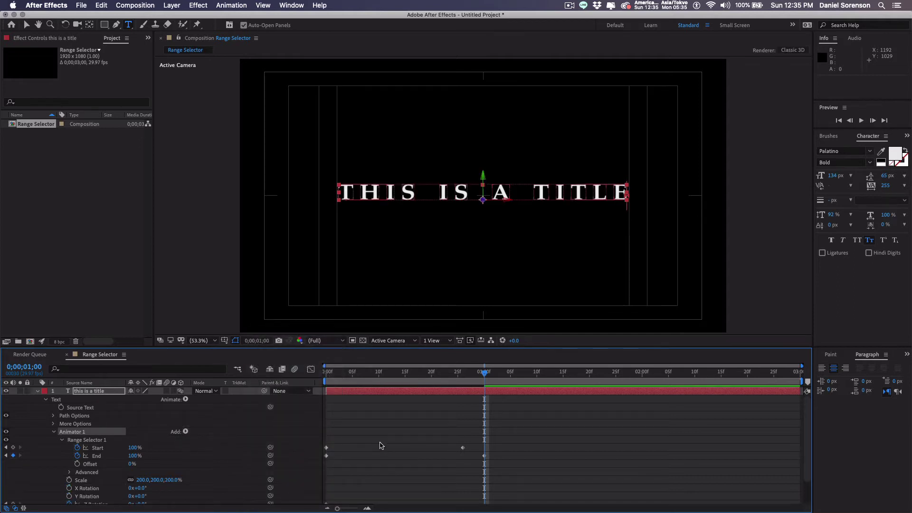
# Step: At 0;00 keyframe Y Rotation instead of Z Rotation
pyautogui.scroll(-3, 228, 442)
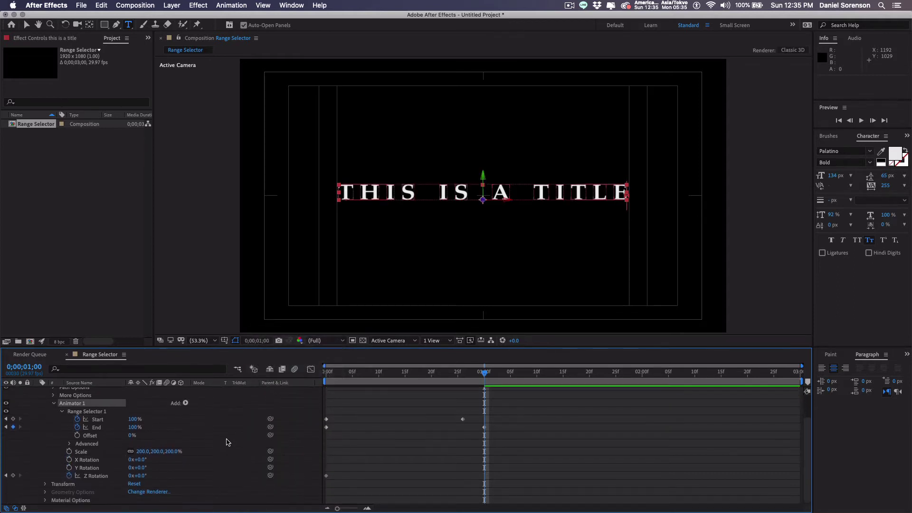
pyautogui.click(69, 484)
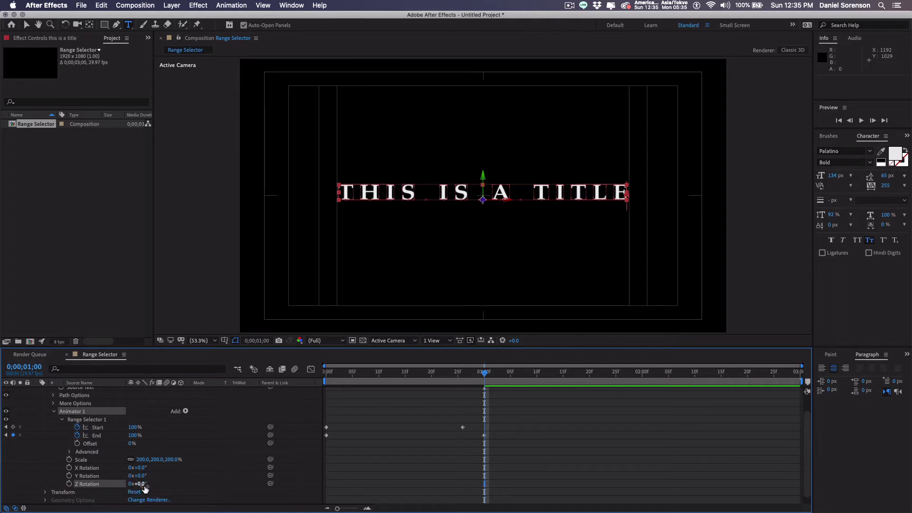
pyautogui.moveTo(368, 375); pyautogui.dragTo(326, 375)
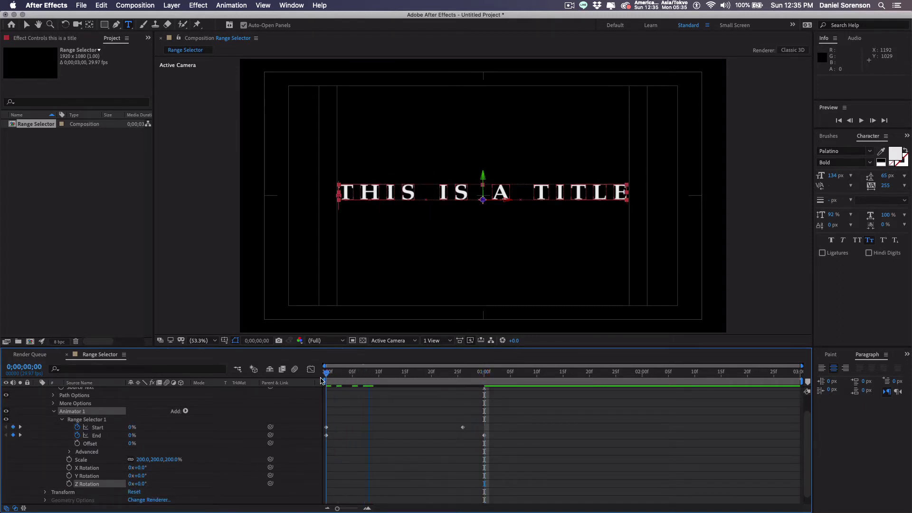
pyautogui.click(69, 483)
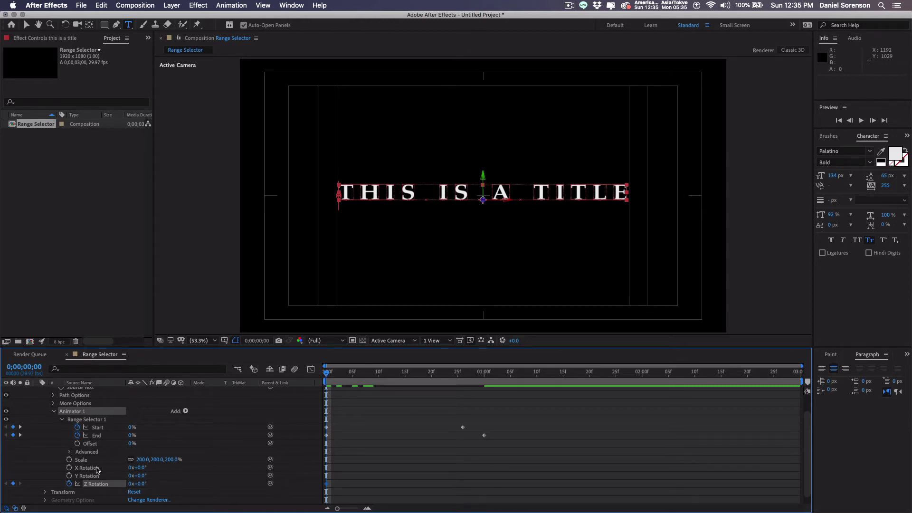
pyautogui.click(69, 475)
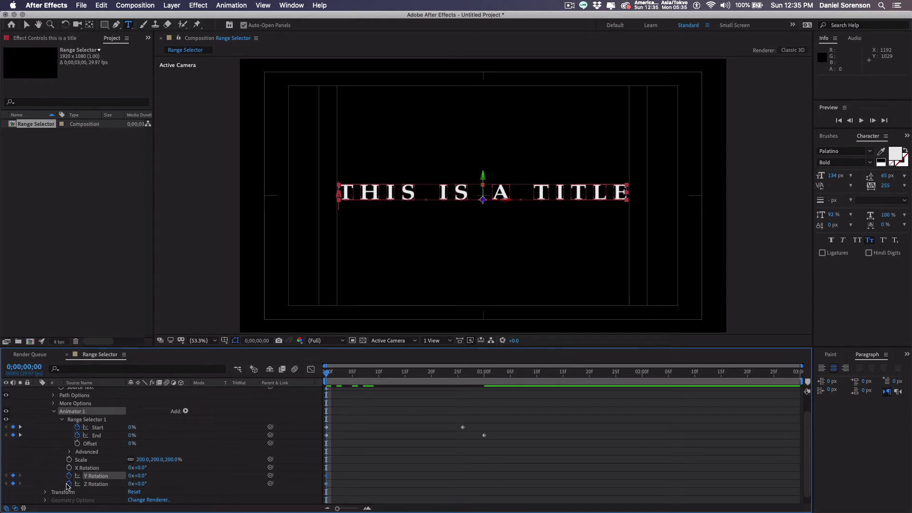
pyautogui.click(69, 484)
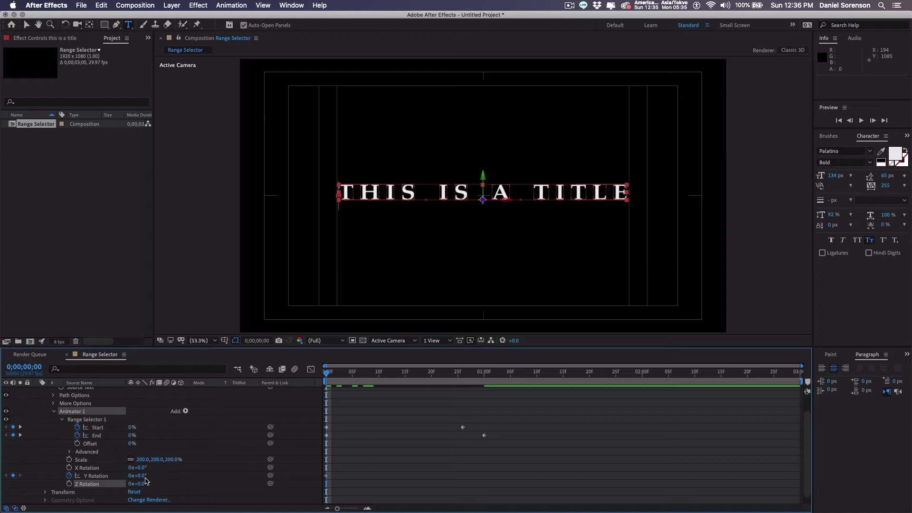
# Step: Set Y Rotation to 2 revolutions at one second, end the work area at 1;15, and preview
pyautogui.moveTo(329, 377); pyautogui.dragTo(485, 376)
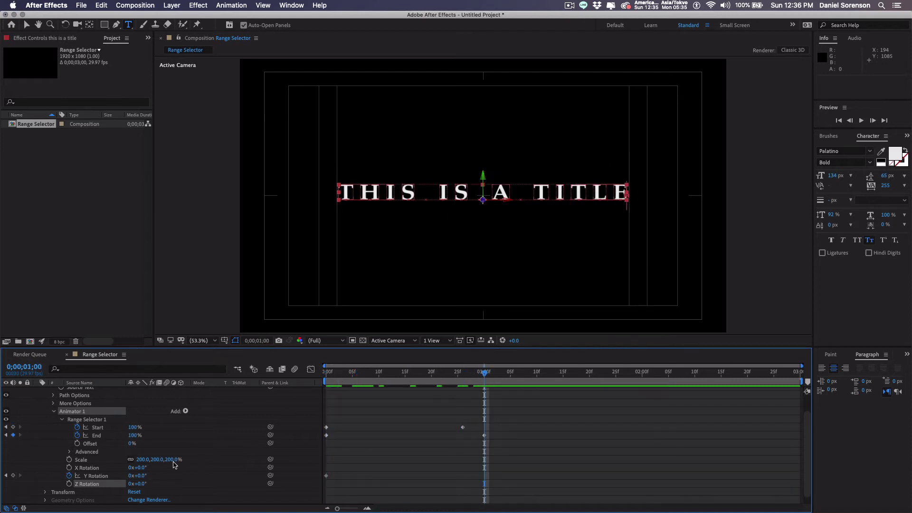
pyautogui.click(130, 476)
pyautogui.write('2')
pyautogui.press('Return')
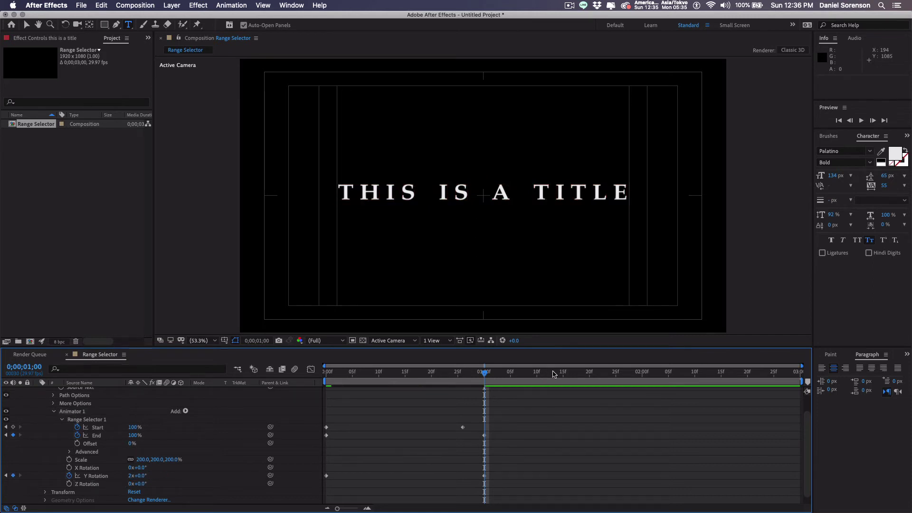
pyautogui.click(562, 373)
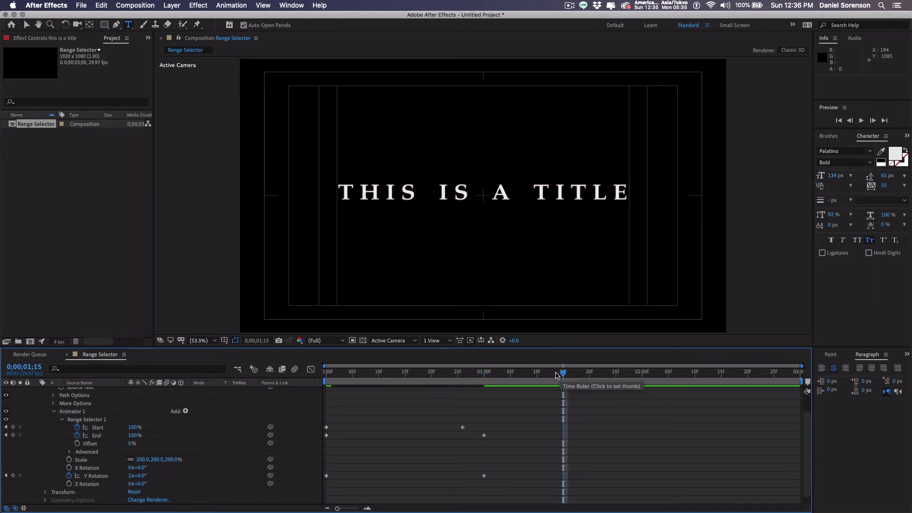
pyautogui.press('n')
pyautogui.click(332, 373)
pyautogui.press('space')
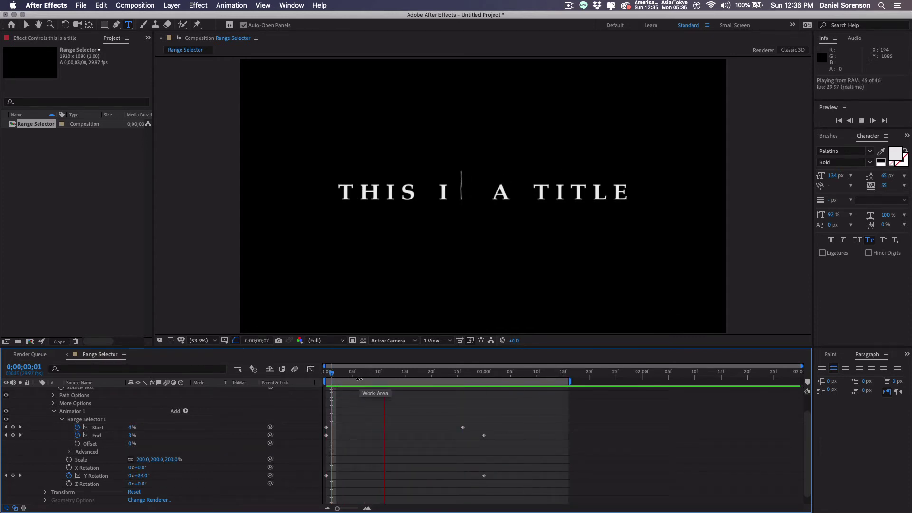
pyautogui.moveTo(359, 380); pyautogui.dragTo(479, 391)
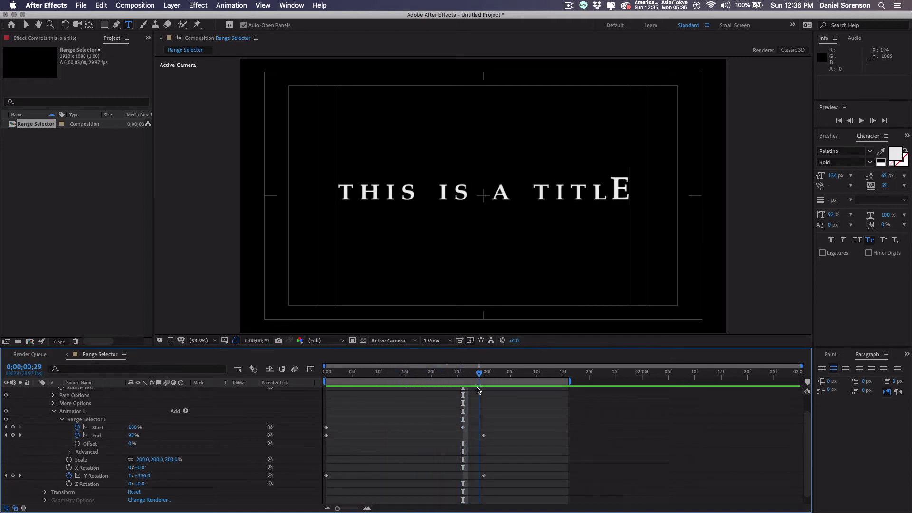
pyautogui.press('space')
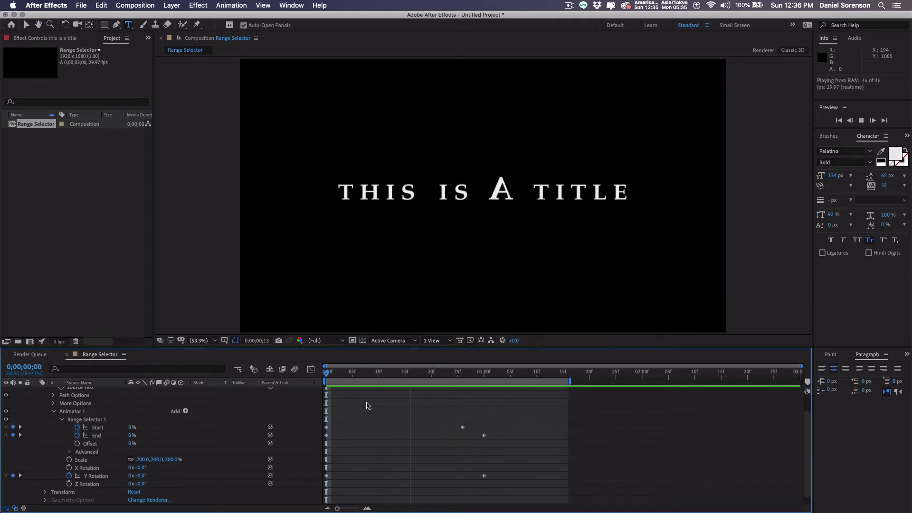
pyautogui.press('space')
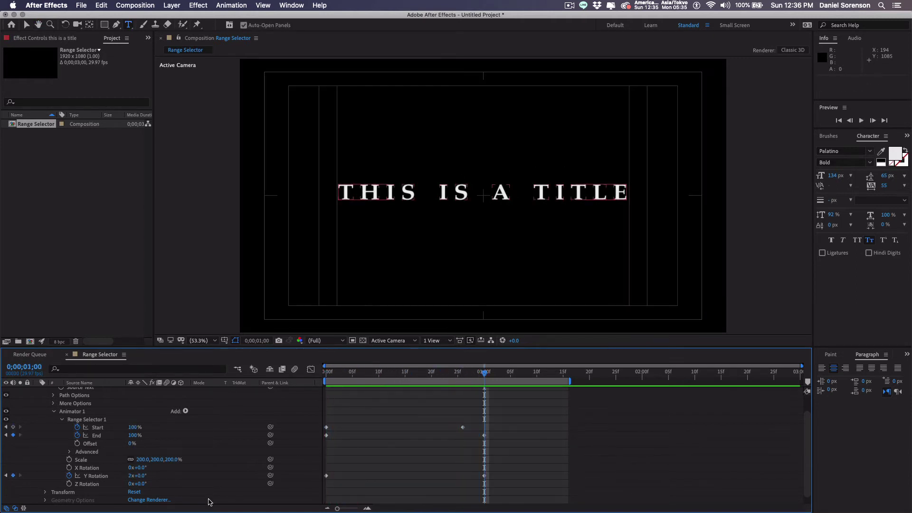
# Step: Reduce Y Rotation to 1 revolution and preview the letter spin again
pyautogui.click(132, 476)
pyautogui.write('1')
pyautogui.press('Return')
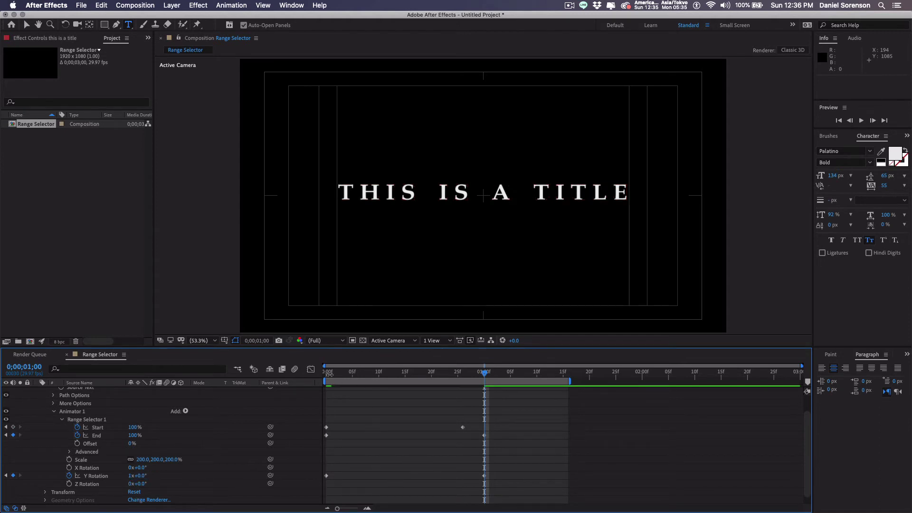
pyautogui.moveTo(326, 374); pyautogui.dragTo(387, 389)
pyautogui.press('space')
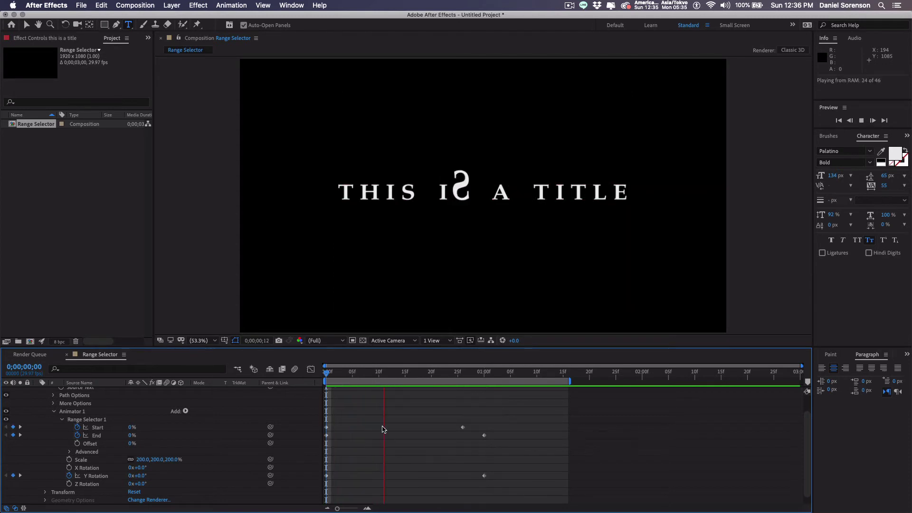
pyautogui.press('space')
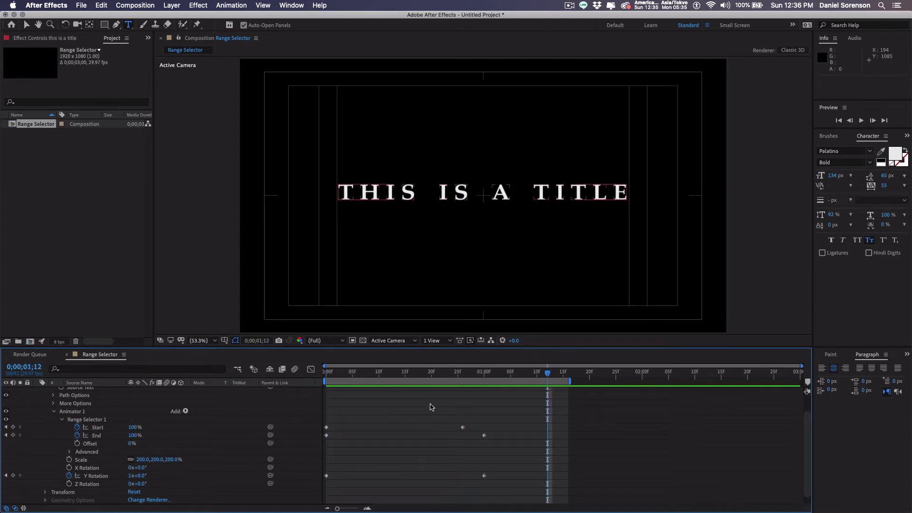
# Step: Extend the work area to two seconds and move the Start, End and Y Rotation keyframes to 02;00
pyautogui.moveTo(434, 404); pyautogui.dragTo(500, 497)
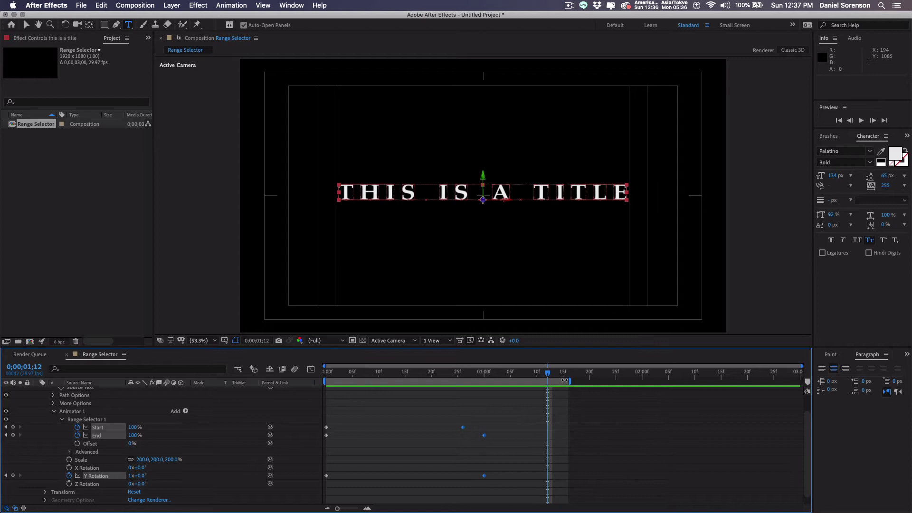
pyautogui.moveTo(573, 381); pyautogui.dragTo(661, 389)
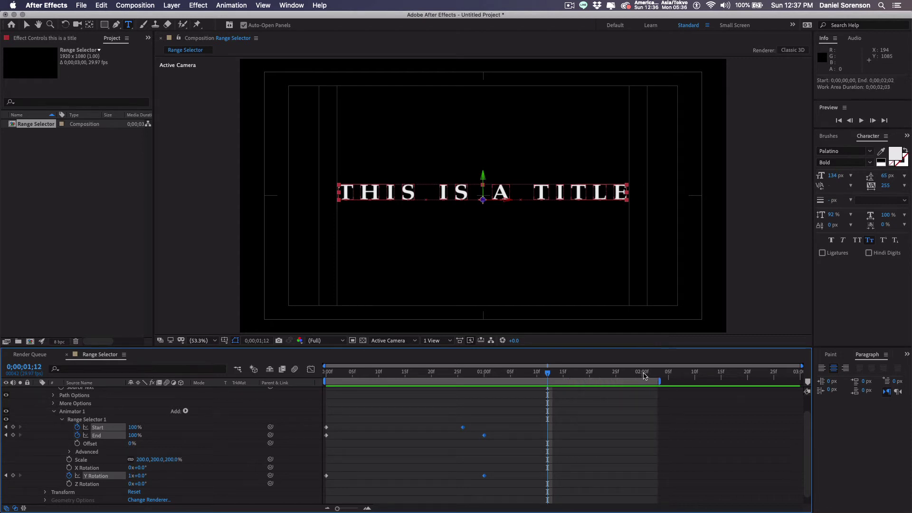
pyautogui.click(643, 375)
pyautogui.moveTo(459, 417); pyautogui.dragTo(643, 471)
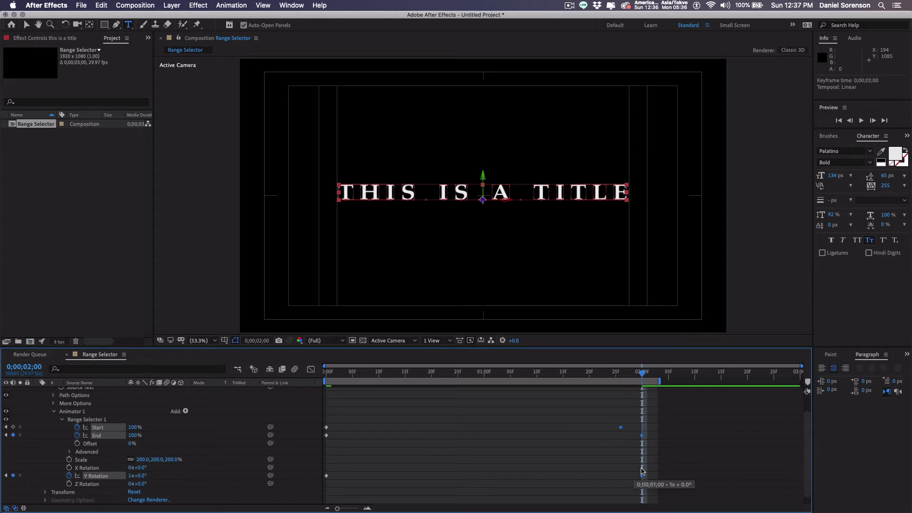
# Step: Preview the flip, then move the Start keyframe earlier to 01;14
pyautogui.click(331, 373)
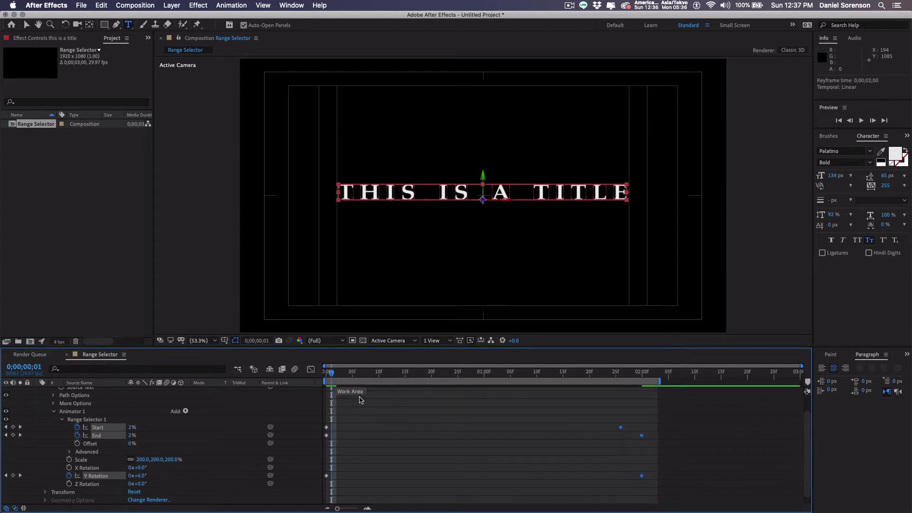
pyautogui.press('space')
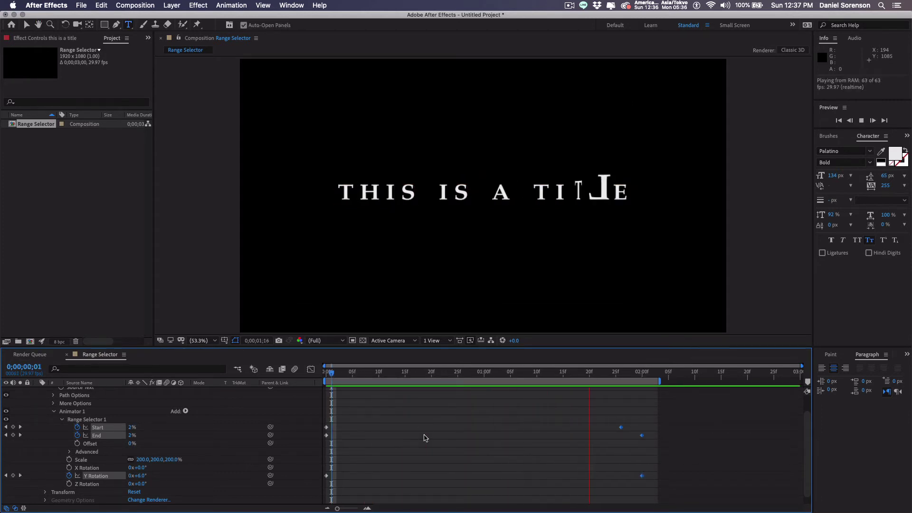
pyautogui.click(545, 432)
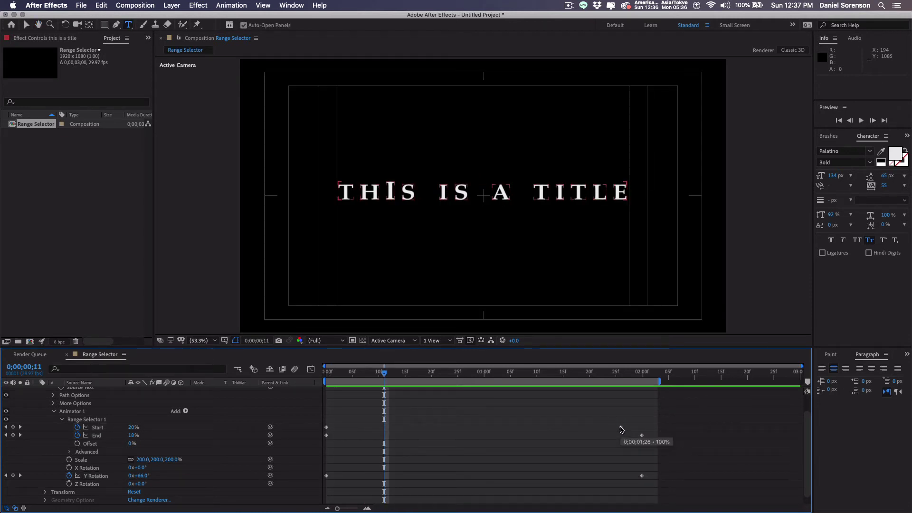
pyautogui.moveTo(620, 427); pyautogui.dragTo(558, 427)
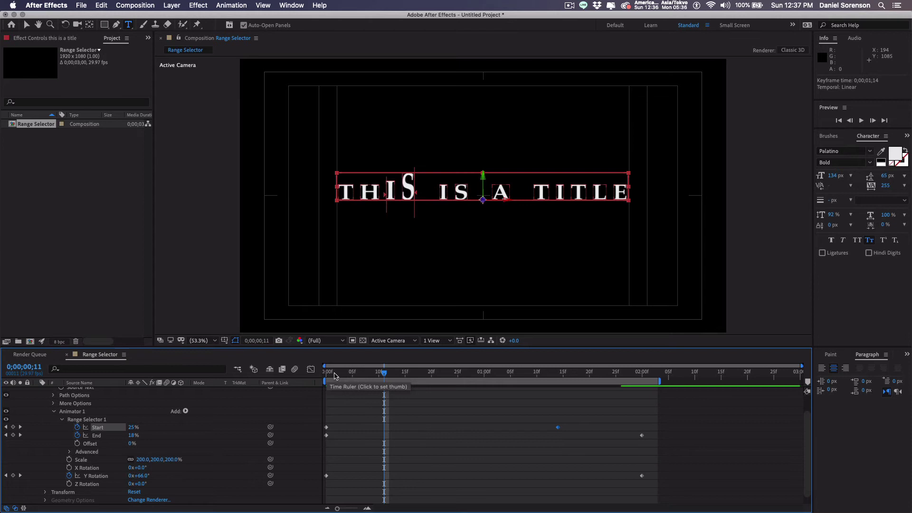
pyautogui.press('space')
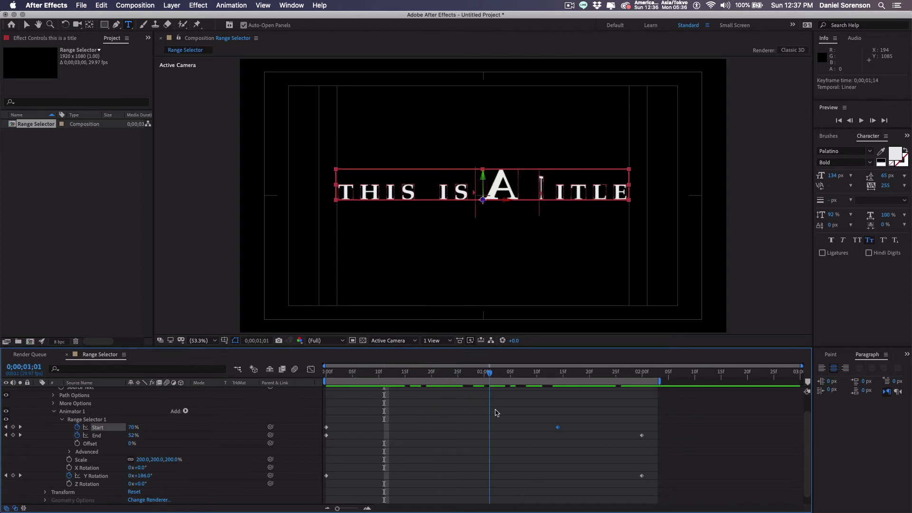
# Step: Duplicate the title layer and hide the copy
pyautogui.click(54, 412)
pyautogui.click(38, 391)
pyautogui.click(162, 465)
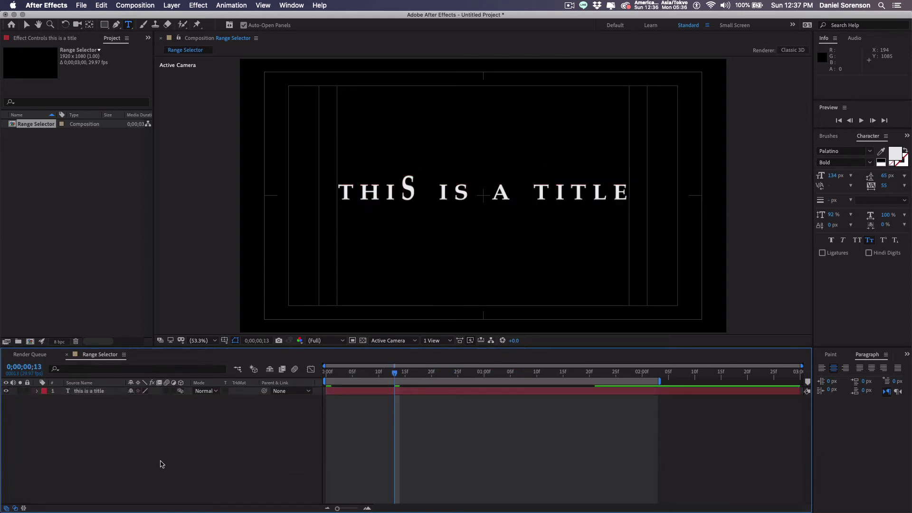
pyautogui.click(81, 393)
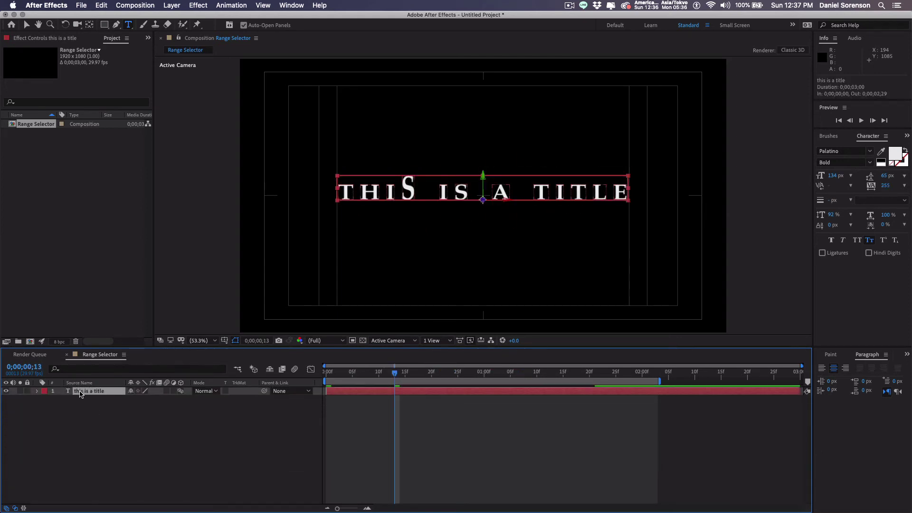
pyautogui.press('super+d')
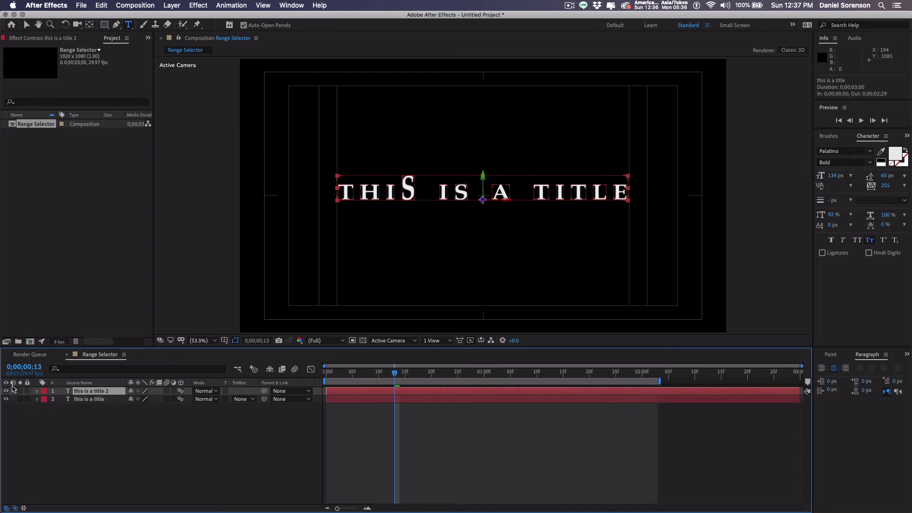
pyautogui.click(6, 391)
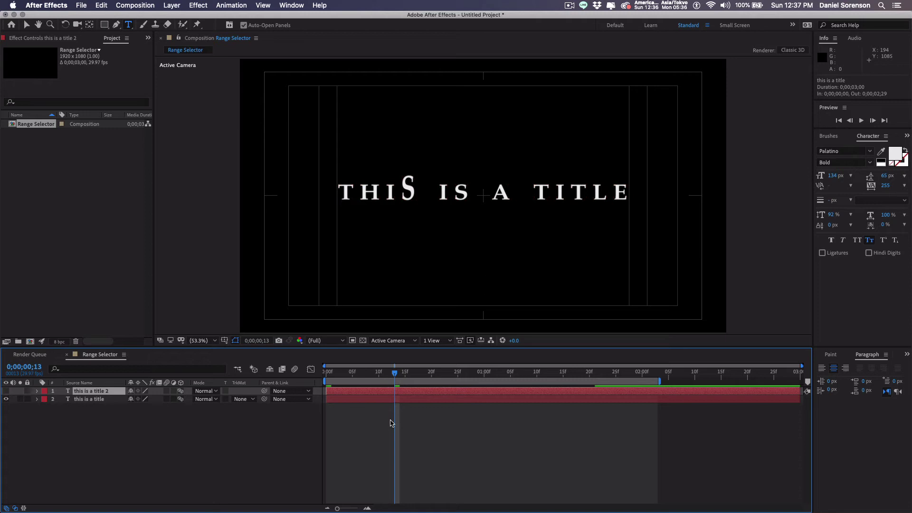
# Step: Remove the Start and End keyframes from the original title layer
pyautogui.click(385, 399)
pyautogui.press('u')
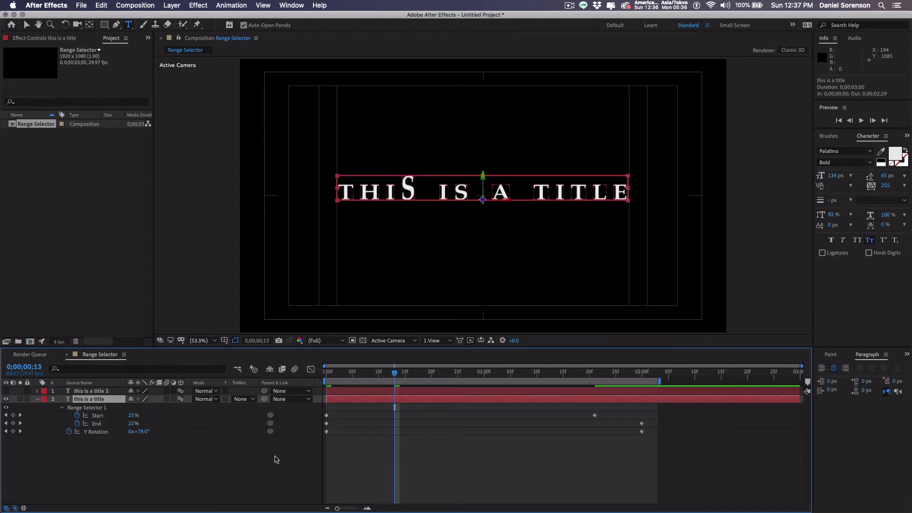
pyautogui.press('Home')
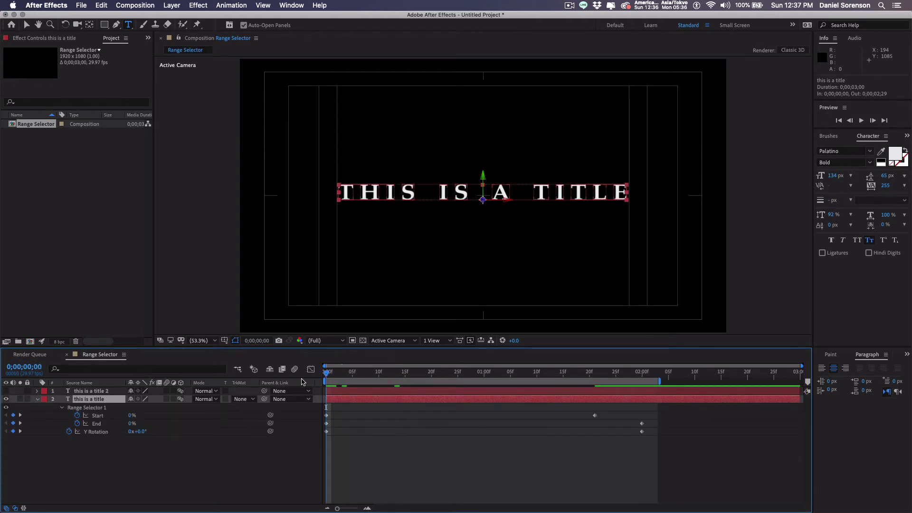
pyautogui.click(78, 415)
pyautogui.click(77, 423)
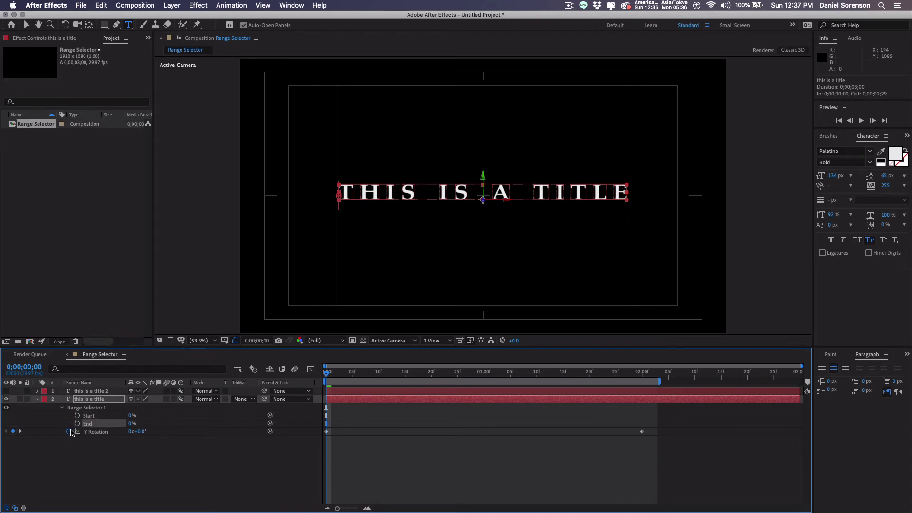
# Step: Delete the Y Rotation keyframes, confirm Scale at 200%, and return to the first frame
pyautogui.click(69, 432)
pyautogui.scroll(-3, 211, 456)
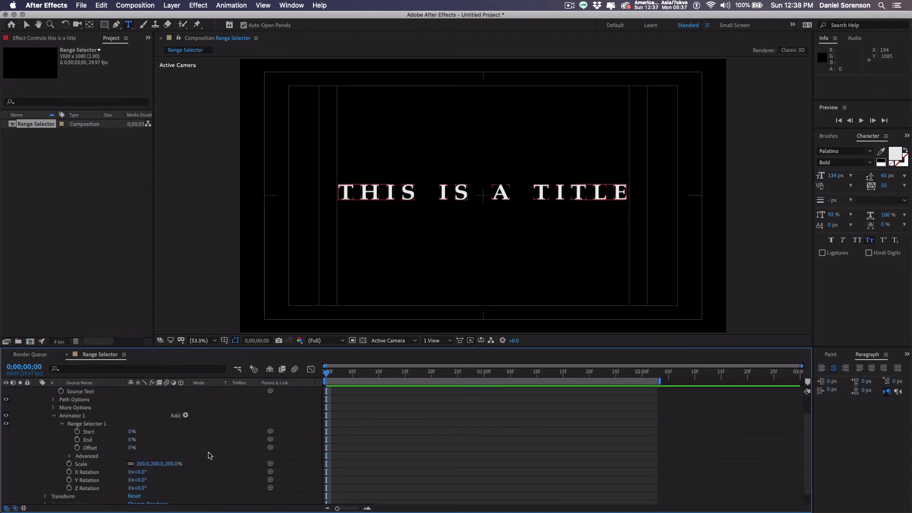
pyautogui.click(142, 456)
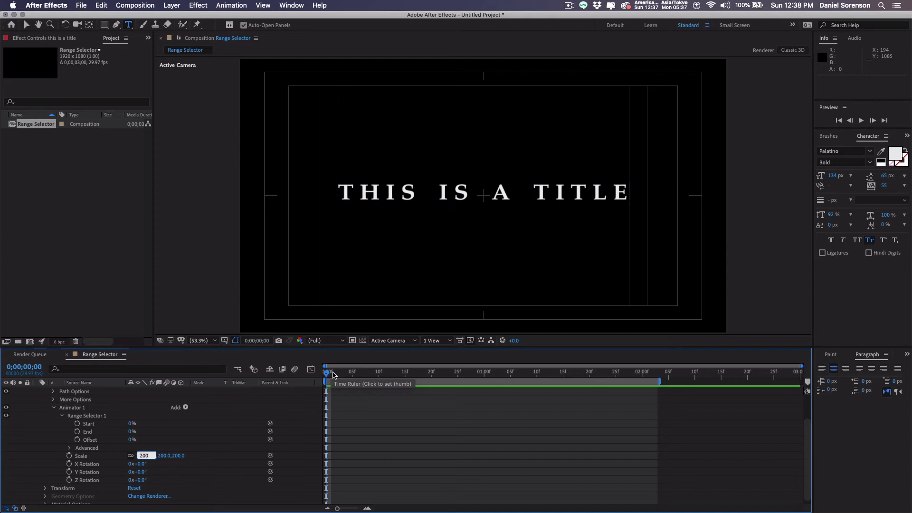
pyautogui.press('Return')
pyautogui.press('pagedown')
pyautogui.press('pagedown')
pyautogui.press('pagedown')
pyautogui.press('Home')
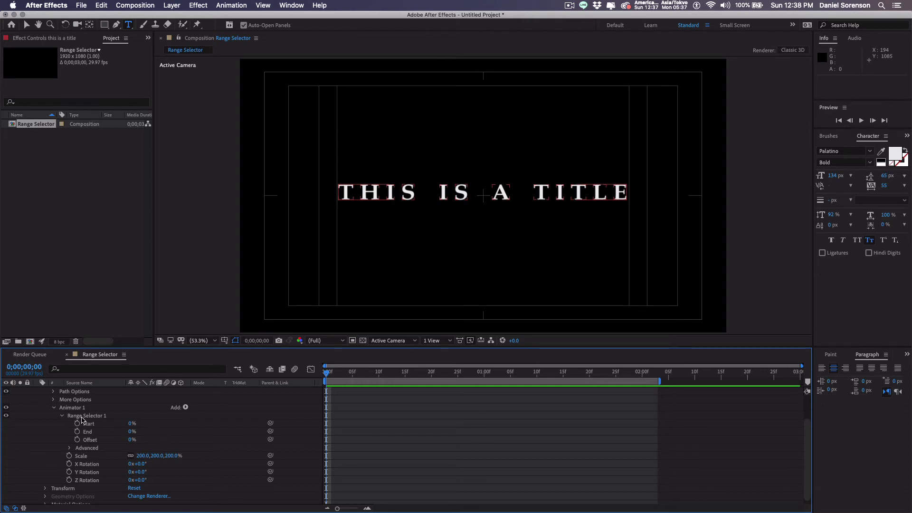
# Step: Add Position to Animator 1, set range End to 100% and Position Y to -541
pyautogui.click(186, 408)
pyautogui.moveTo(187, 410)
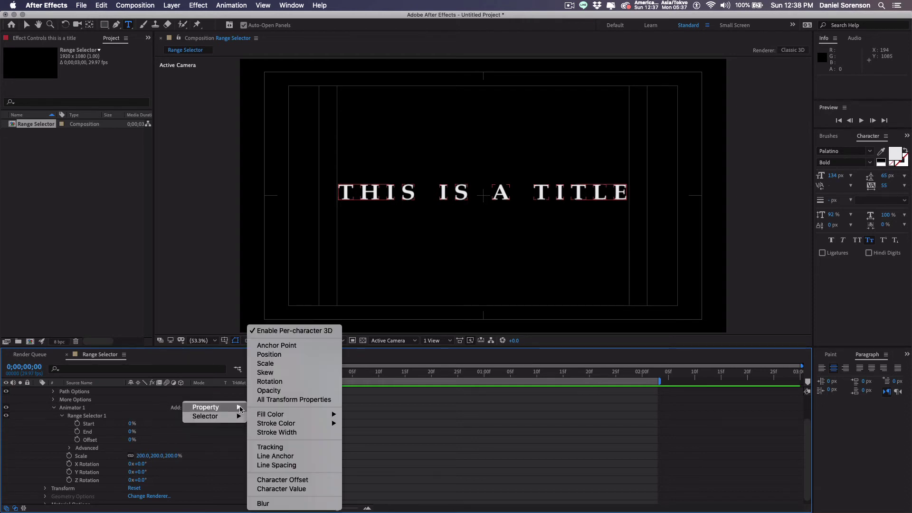
pyautogui.click(280, 355)
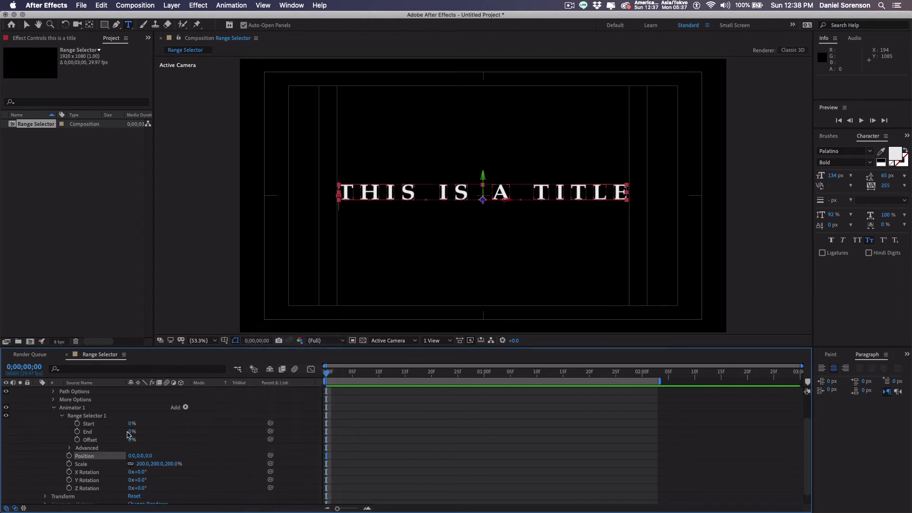
pyautogui.moveTo(132, 431); pyautogui.dragTo(222, 432)
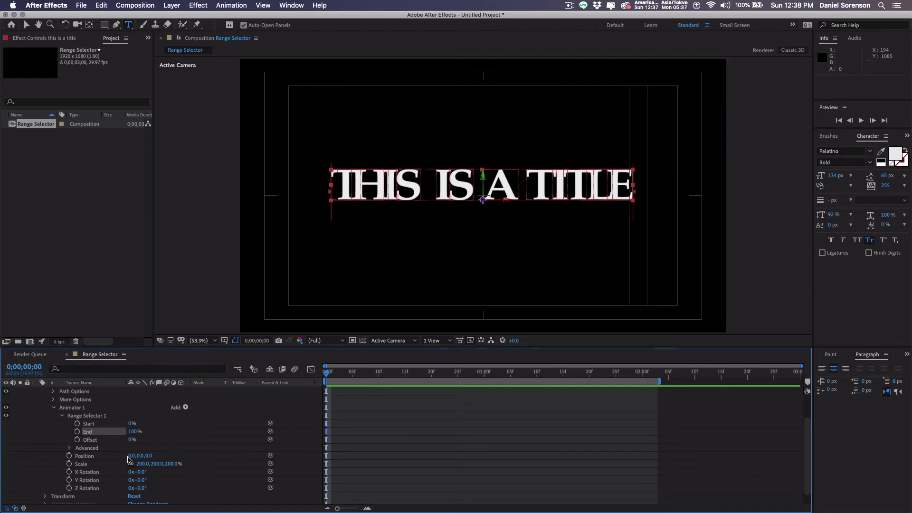
pyautogui.moveTo(135, 456); pyautogui.dragTo(24, 457)
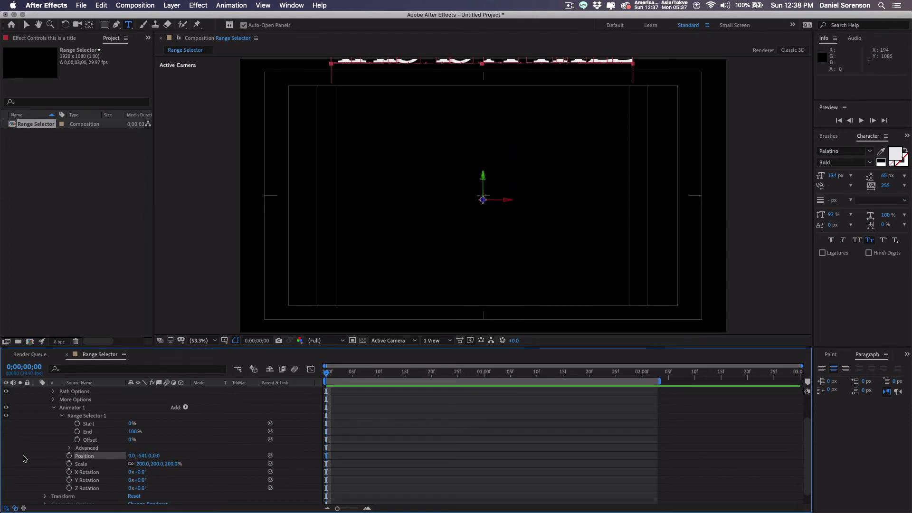
# Step: Keyframe range Start and End, animating Start from 0% to 100% at one second
pyautogui.click(78, 424)
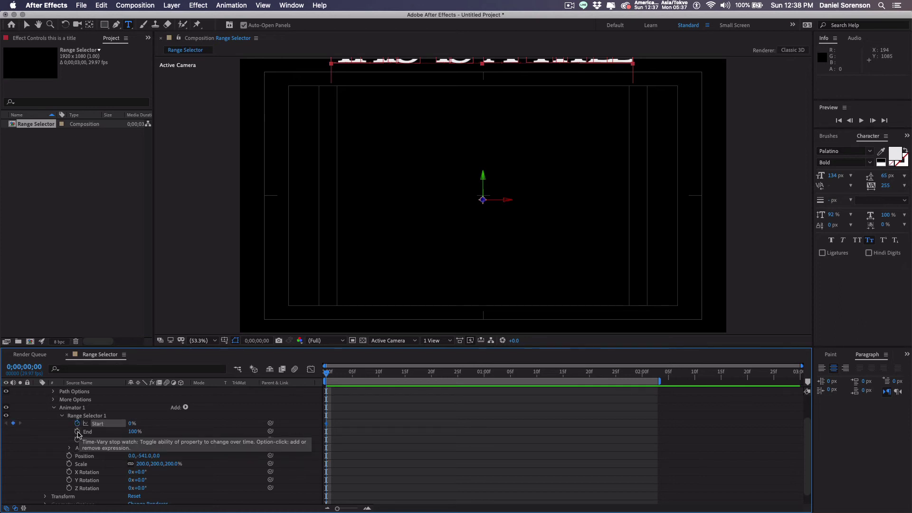
pyautogui.click(78, 432)
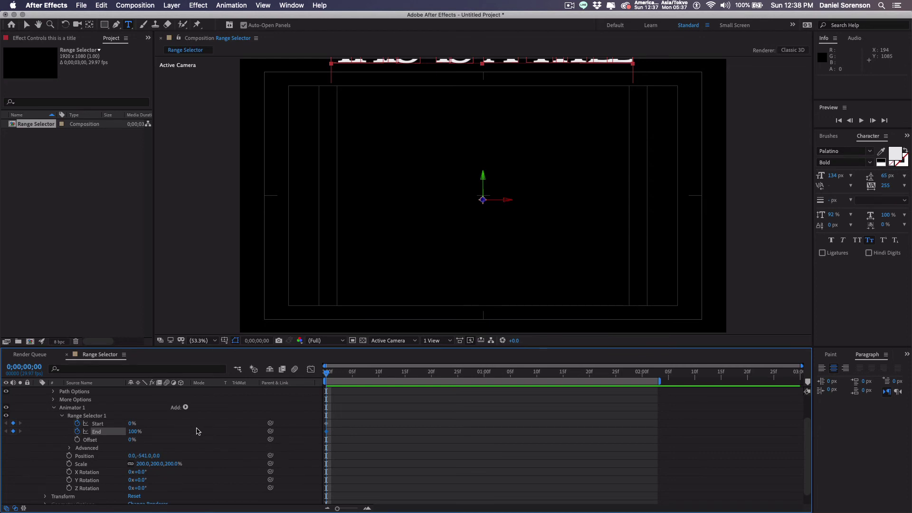
pyautogui.click(485, 372)
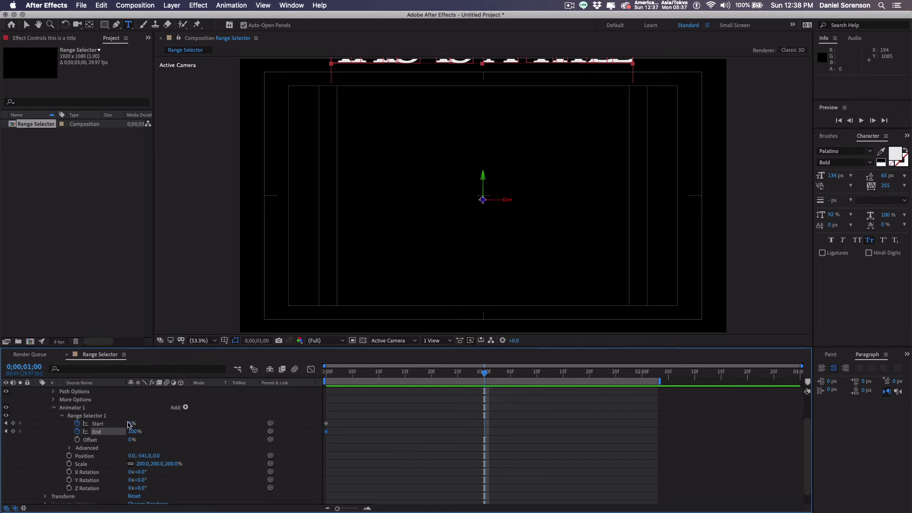
pyautogui.moveTo(131, 426); pyautogui.dragTo(228, 426)
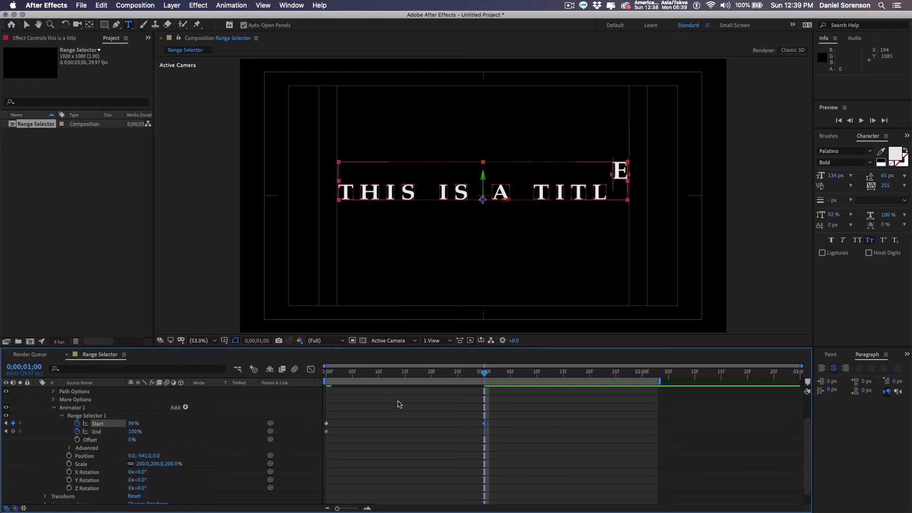
pyautogui.moveTo(137, 424); pyautogui.dragTo(141, 424)
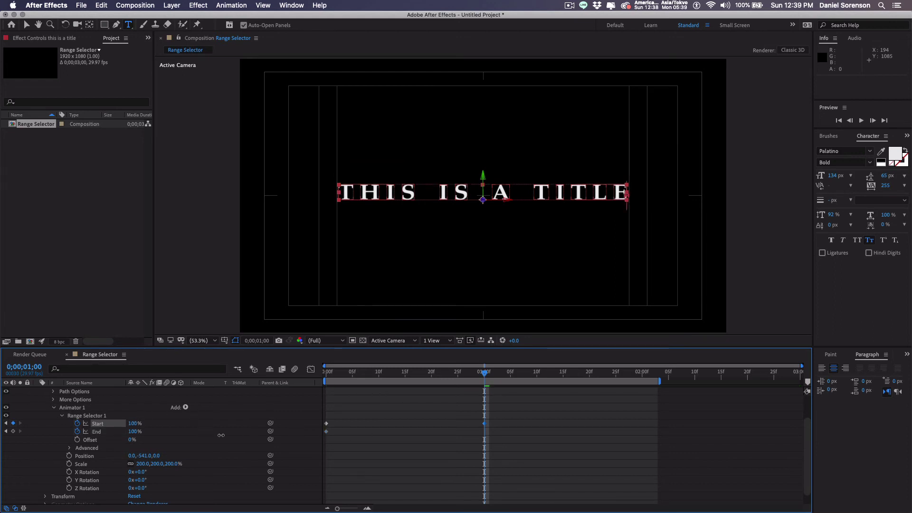
pyautogui.click(326, 377)
# Step: Preview the drop, set the animator Position to 0,-602,0, and select the first Start keyframe
pyautogui.press('space')
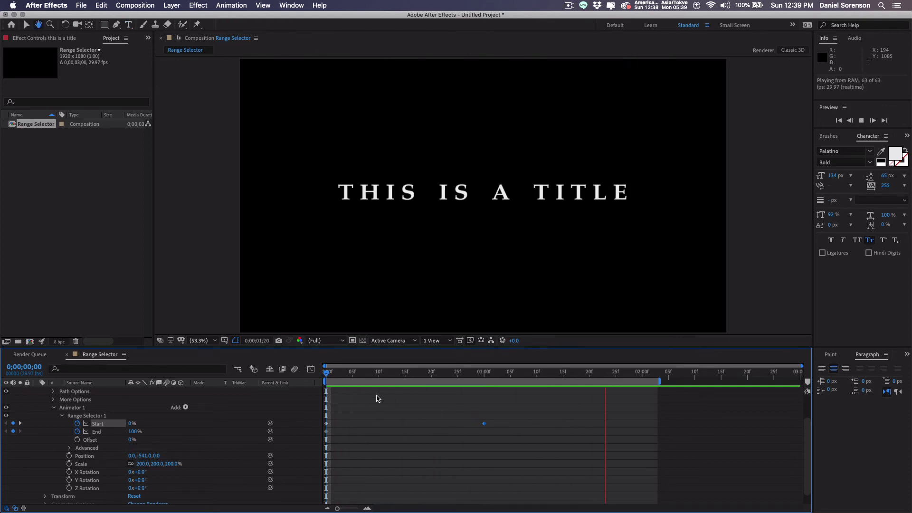
pyautogui.click(326, 377)
pyautogui.click(325, 377)
pyautogui.press('space')
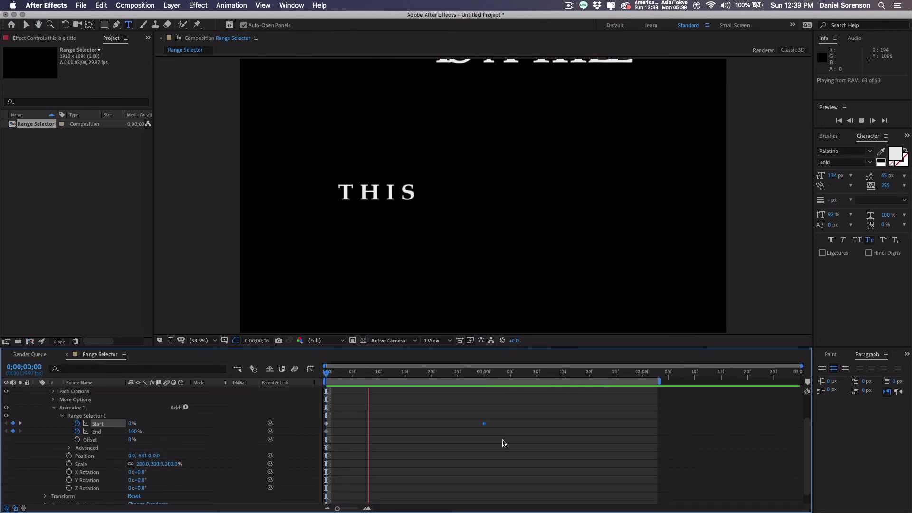
pyautogui.press('space')
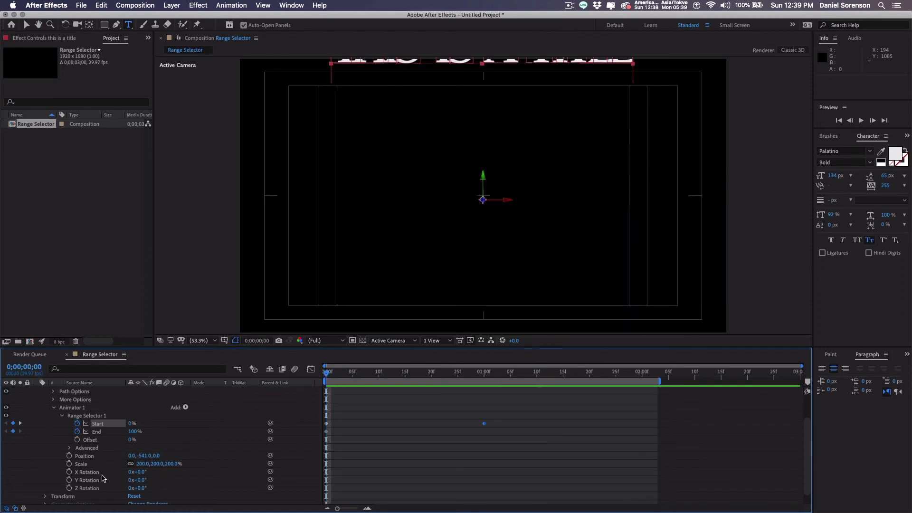
pyautogui.moveTo(142, 456); pyautogui.dragTo(114, 456)
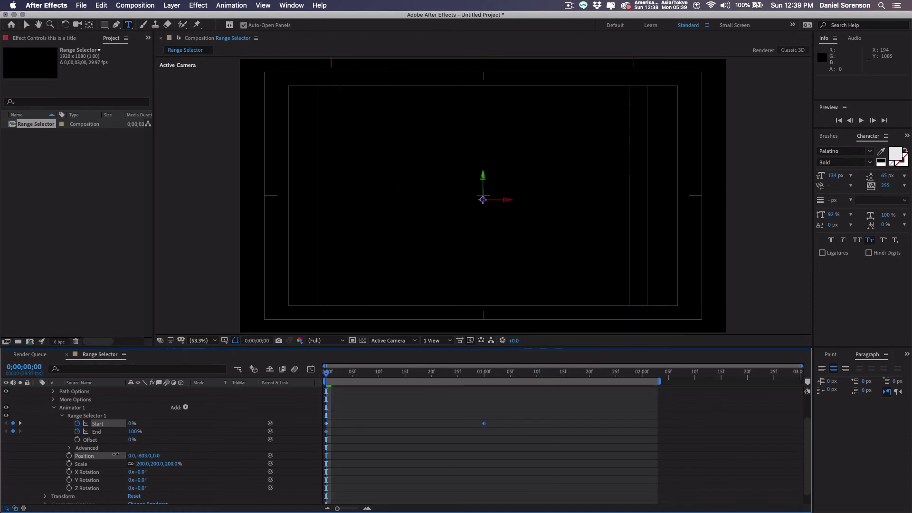
pyautogui.moveTo(502, 416); pyautogui.dragTo(483, 431)
# Step: Ease out the first Start keyframe and reshape its speed curve so letters settle slowly, then preview
pyautogui.rightClick(485, 427)
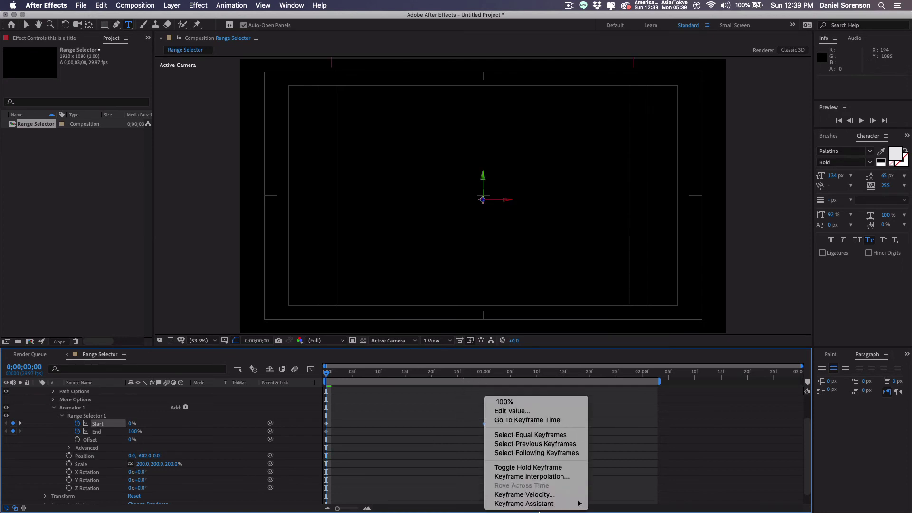
pyautogui.moveTo(542, 505)
pyautogui.click(644, 468)
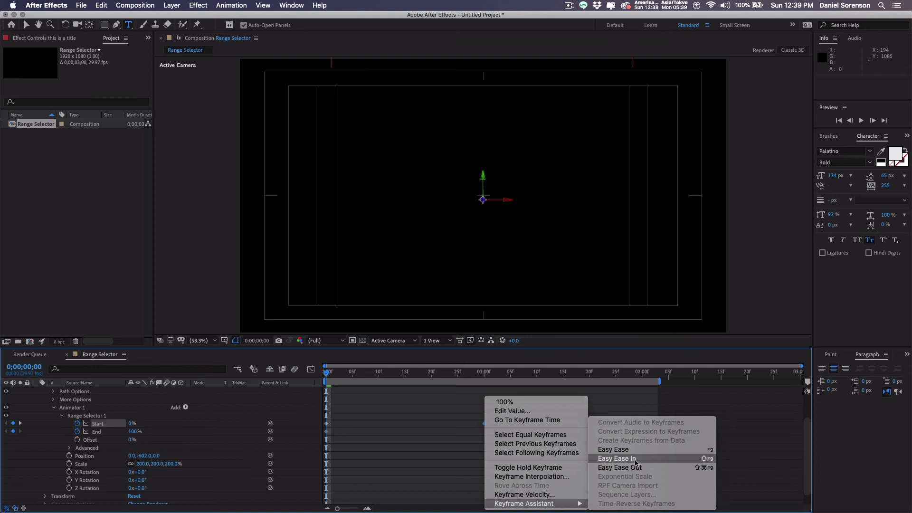
pyautogui.click(309, 370)
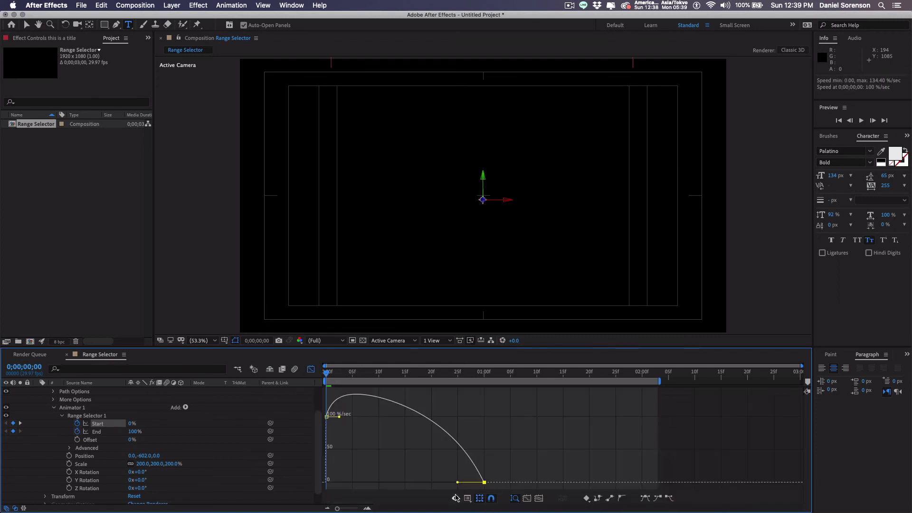
pyautogui.moveTo(458, 484); pyautogui.dragTo(430, 482)
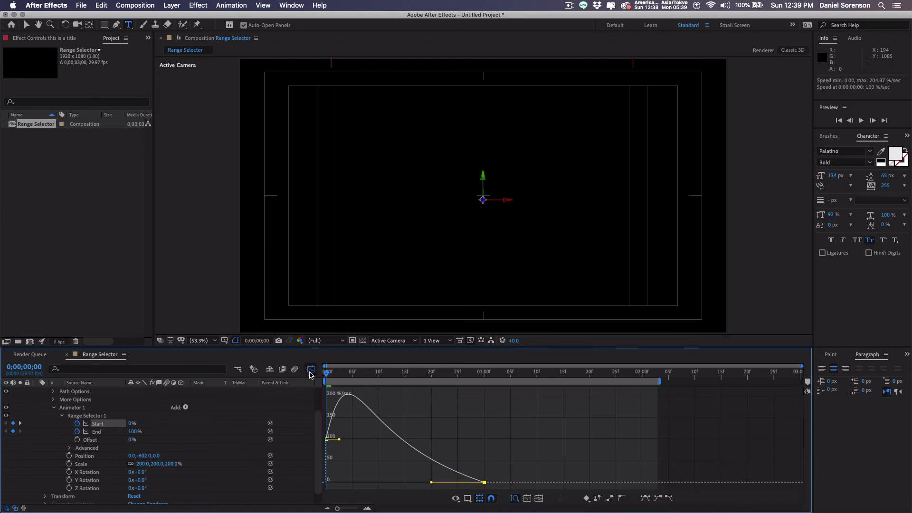
pyautogui.click(310, 370)
pyautogui.press('space')
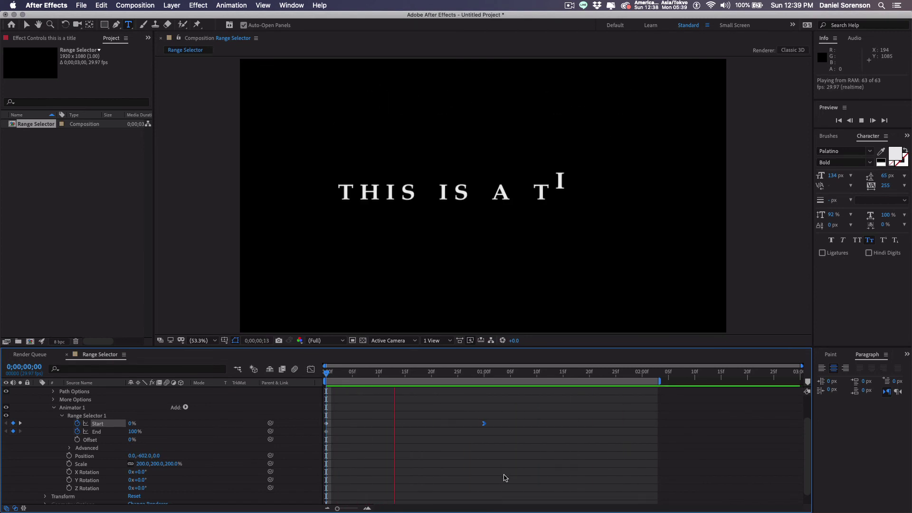
pyautogui.press('space')
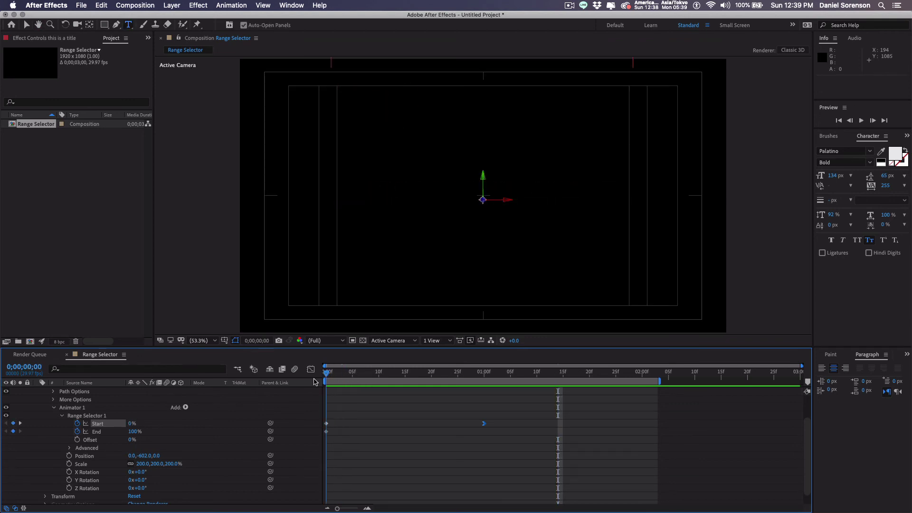
# Step: Add Opacity to Animator 1, keyframed from 0% at the start to 100% at frame 11
pyautogui.click(187, 408)
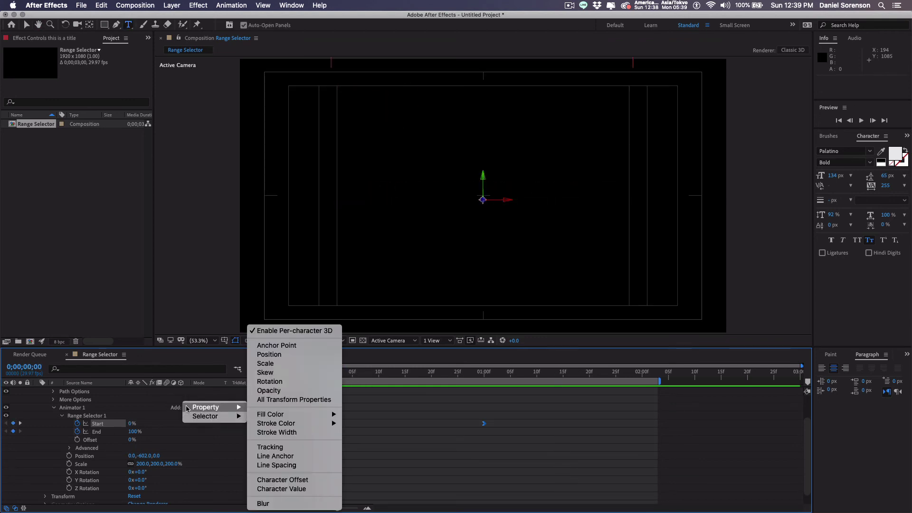
pyautogui.click(273, 391)
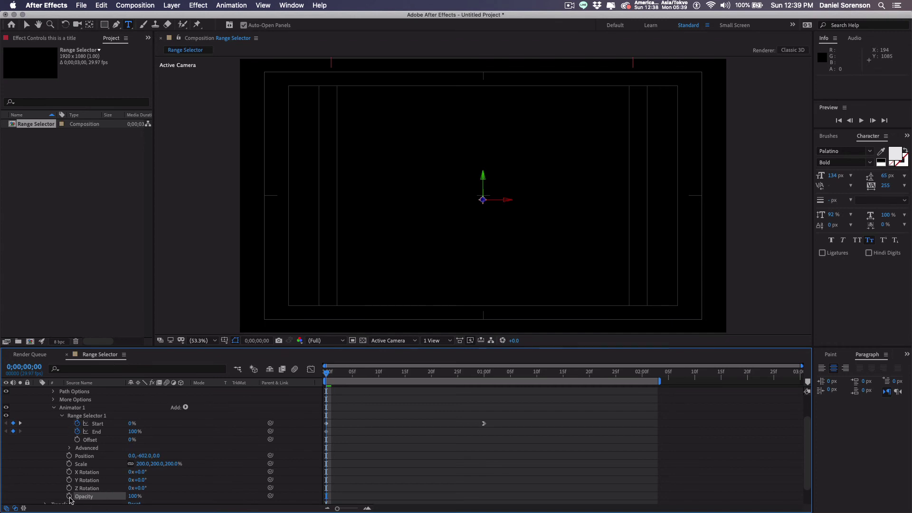
pyautogui.click(133, 497)
pyautogui.write('0')
pyautogui.click(70, 496)
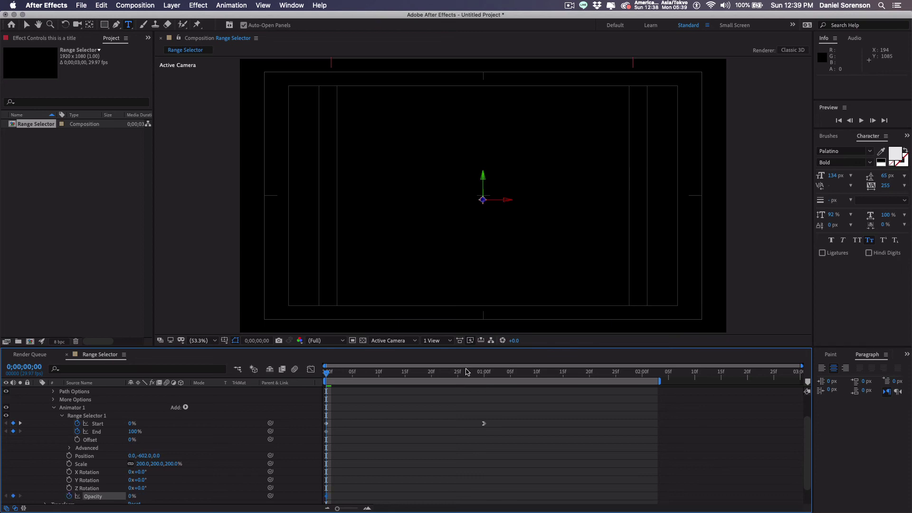
pyautogui.click(382, 374)
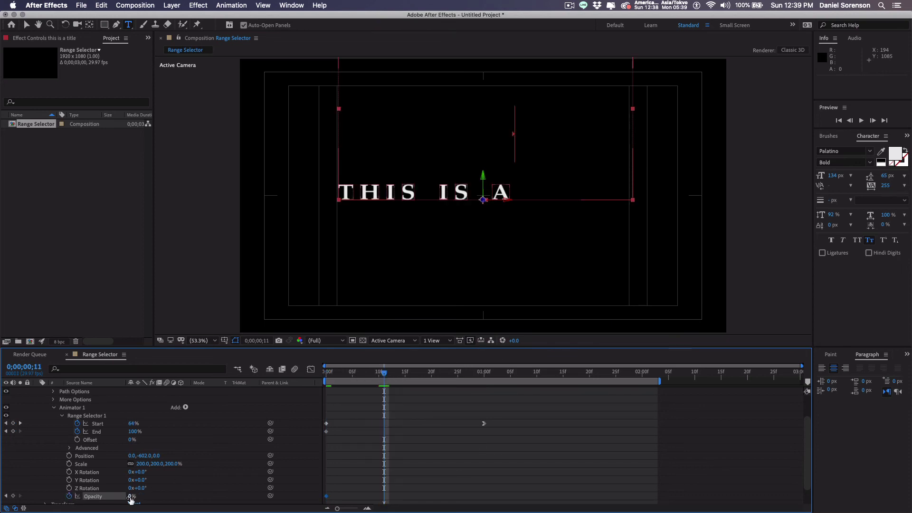
pyautogui.click(131, 497)
pyautogui.write('100')
pyautogui.press('Return')
pyautogui.click(327, 375)
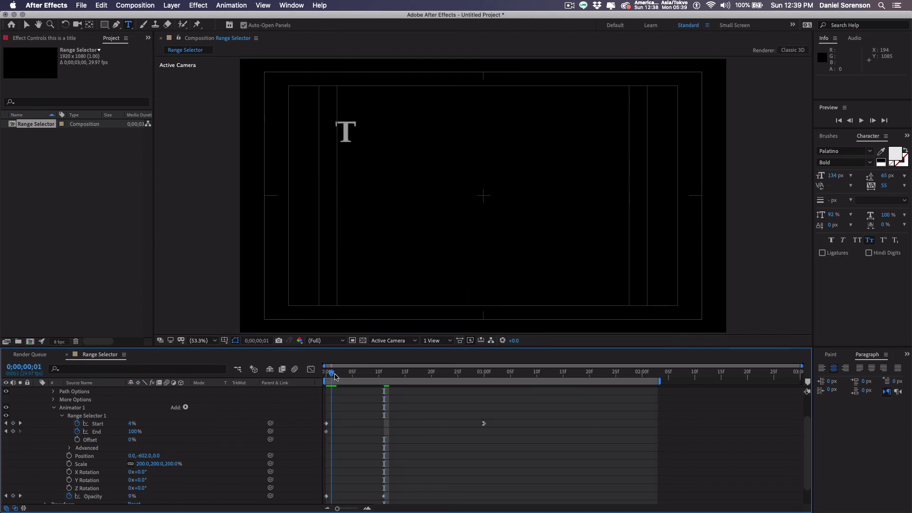
# Step: Retime the Opacity keyframes to frames 5 and 15 and preview the fade-in
pyautogui.press('space')
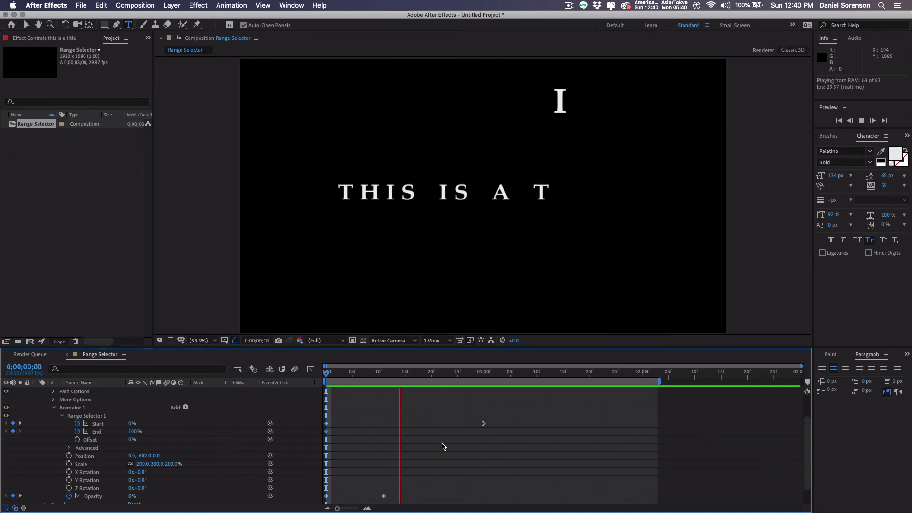
pyautogui.press('space')
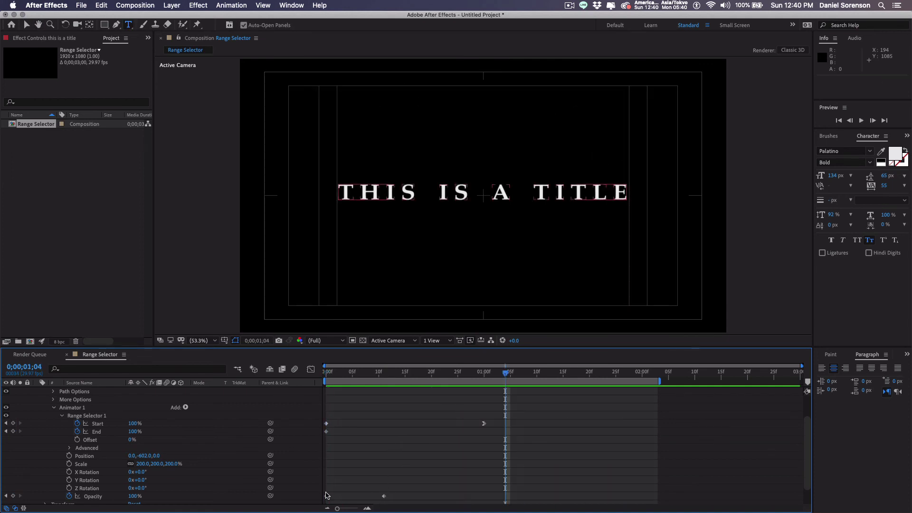
pyautogui.moveTo(327, 499); pyautogui.dragTo(354, 498)
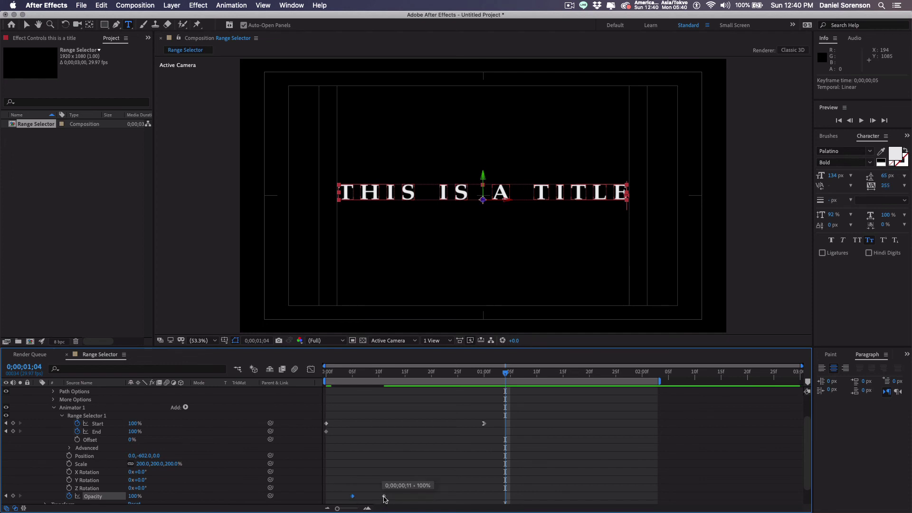
pyautogui.moveTo(384, 496); pyautogui.dragTo(405, 498)
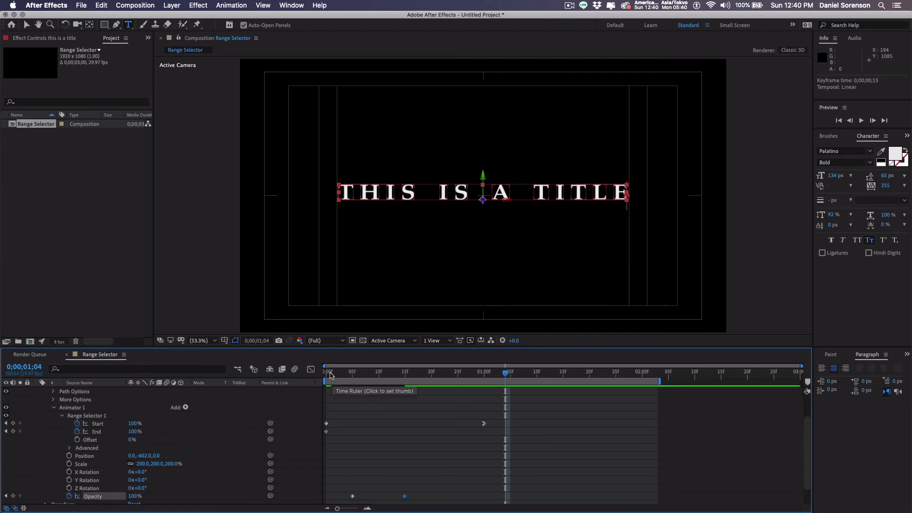
pyautogui.press('space')
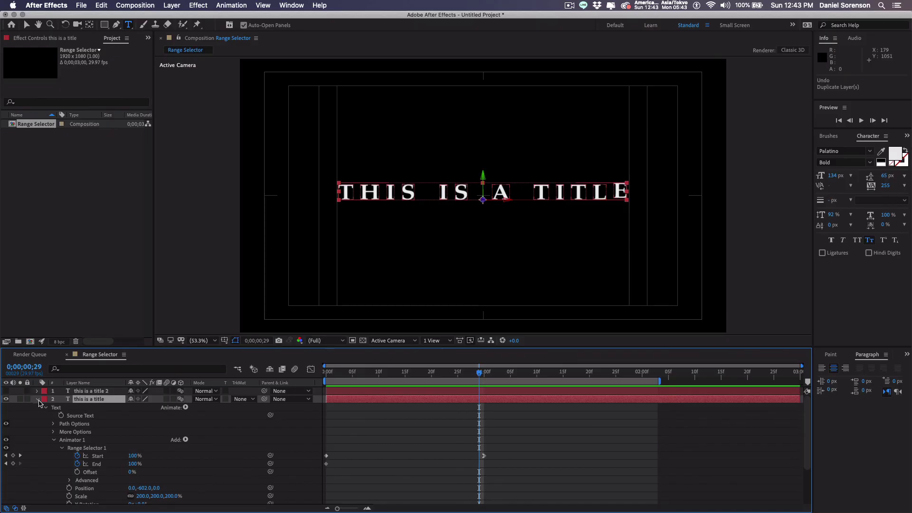
# Step: Duplicate the 'this is a title' layer with Cmd+D and hide the copy
pyautogui.click(38, 401)
pyautogui.click(133, 464)
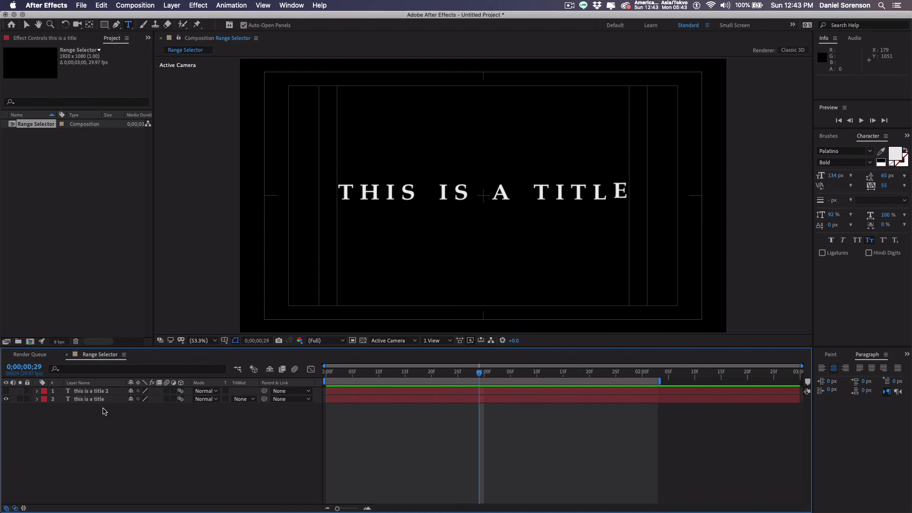
pyautogui.click(101, 400)
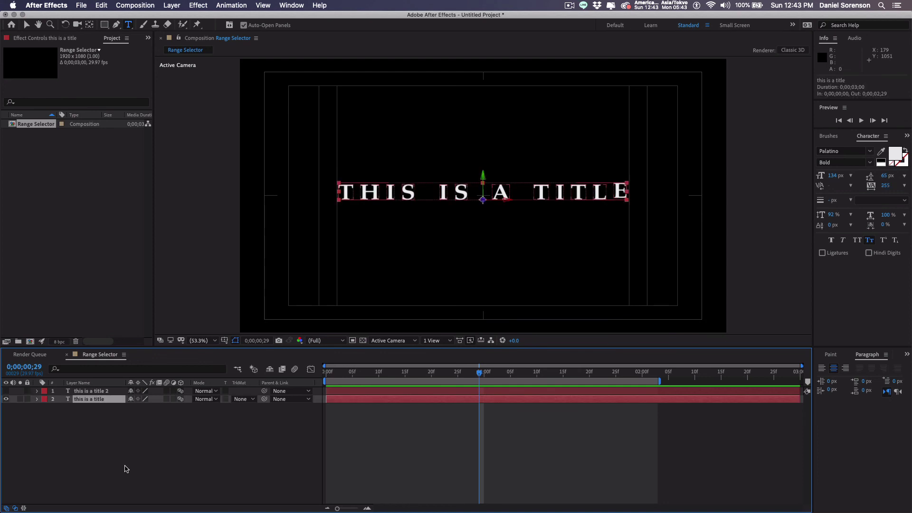
pyautogui.press('super+d')
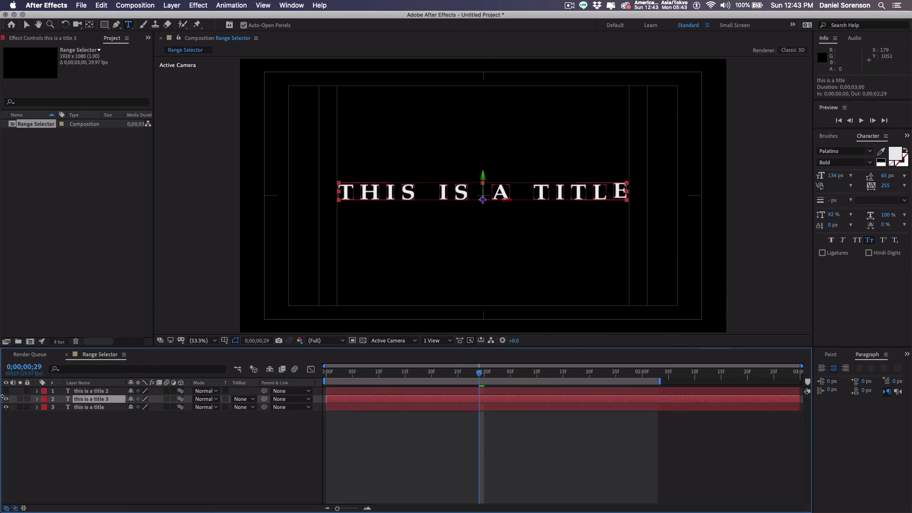
pyautogui.click(6, 399)
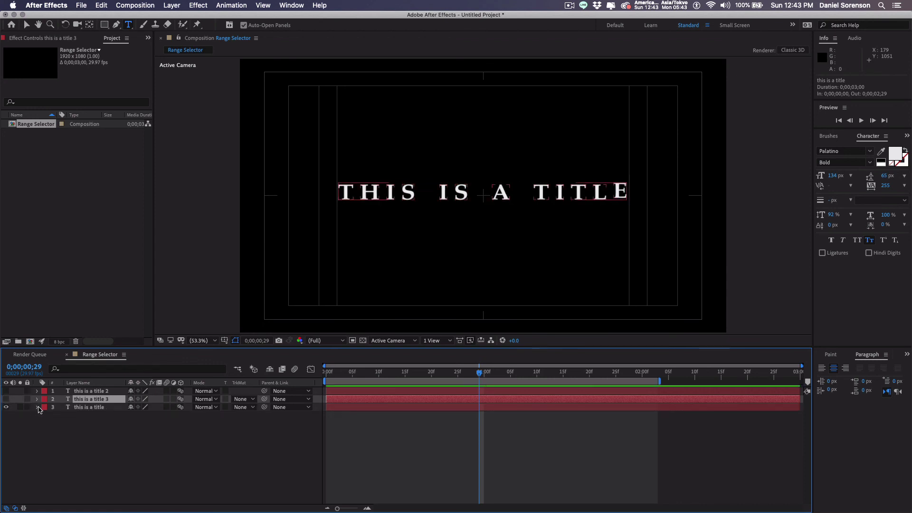
# Step: Clear the Start/End keyframes and keyframe range Offset from 0% to 100% at one second
pyautogui.keyDown('super'); pyautogui.click(38, 407); pyautogui.keyUp('super')
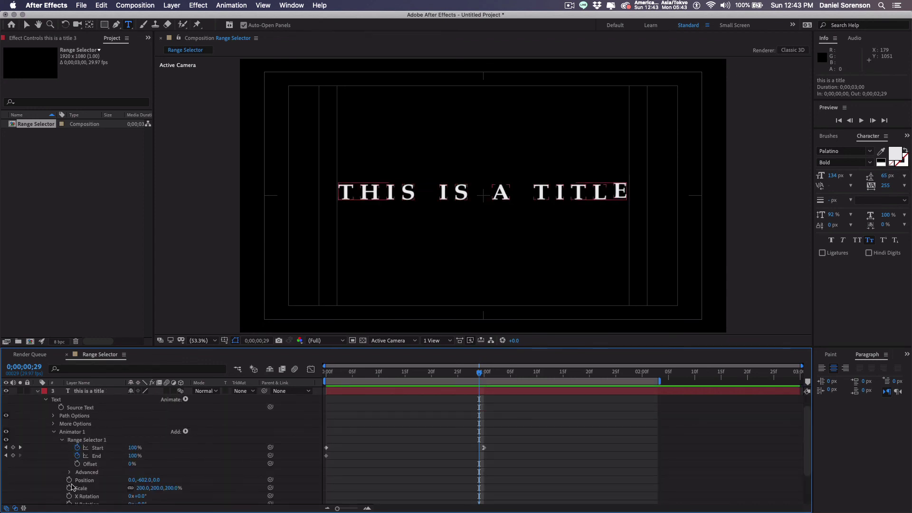
pyautogui.moveTo(341, 378); pyautogui.dragTo(326, 377)
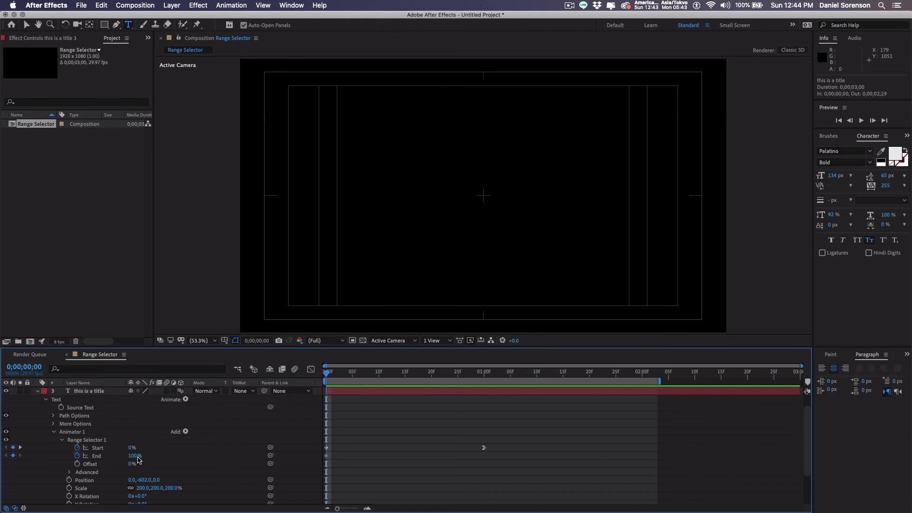
pyautogui.click(78, 448)
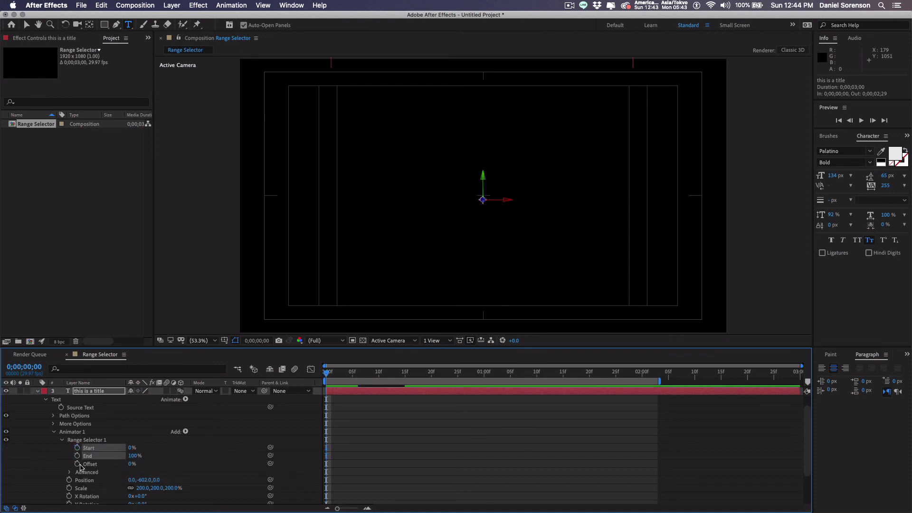
pyautogui.click(77, 465)
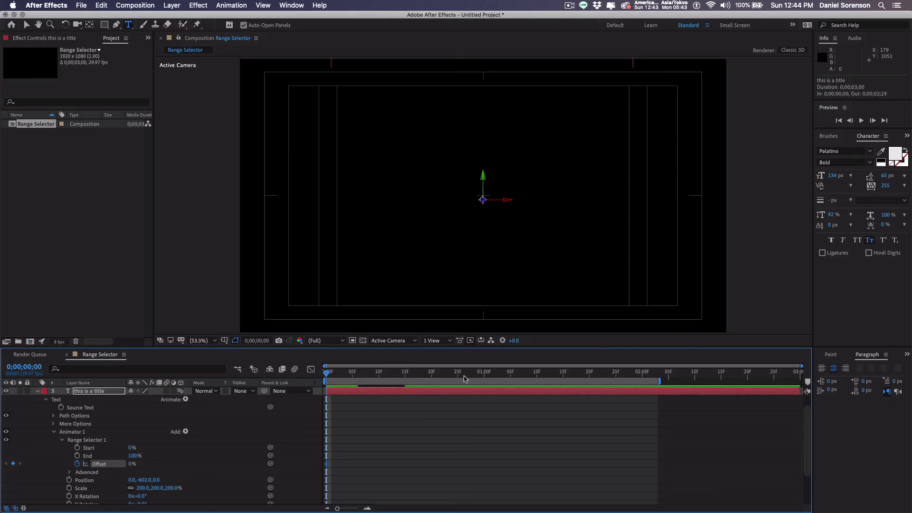
pyautogui.click(484, 378)
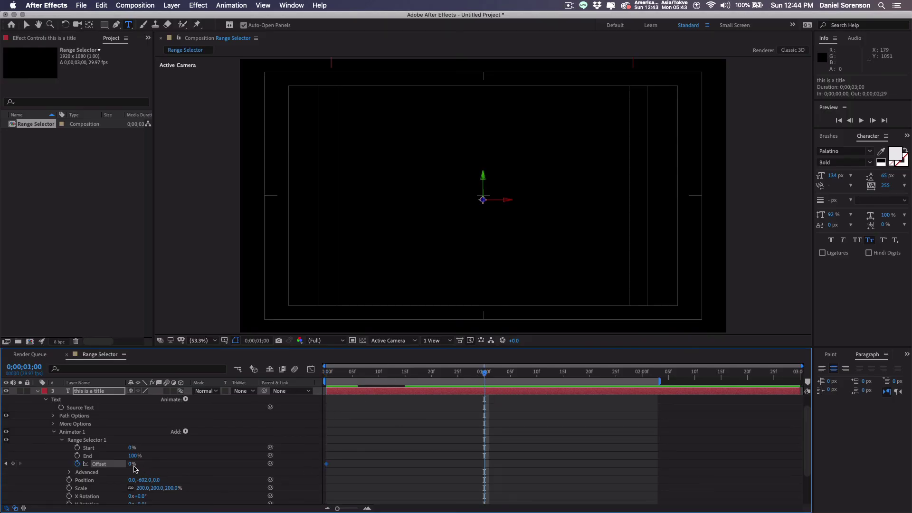
pyautogui.moveTo(131, 467); pyautogui.dragTo(212, 458)
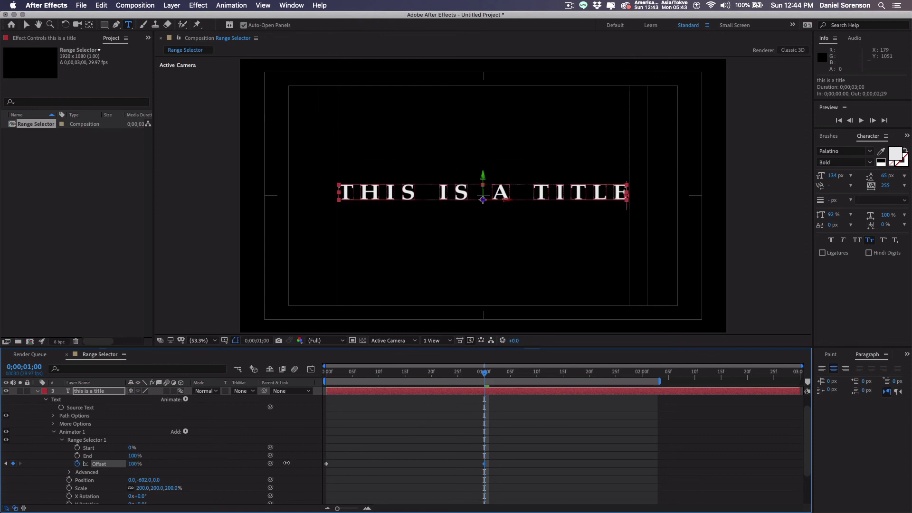
pyautogui.press('space')
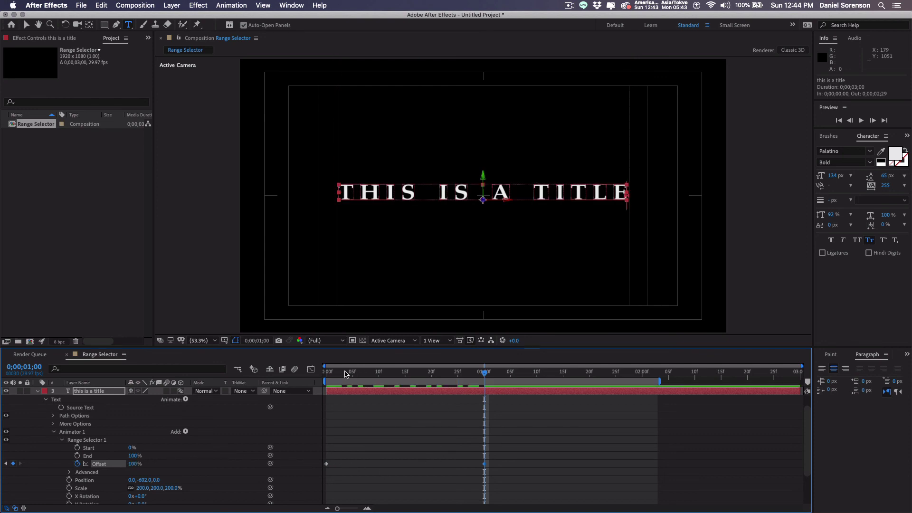
pyautogui.moveTo(328, 375); pyautogui.dragTo(522, 450)
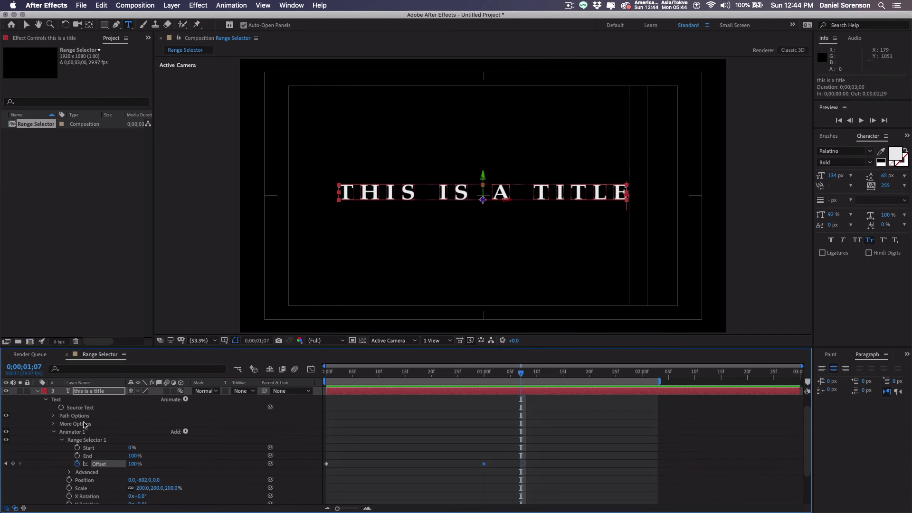
# Step: Set Range Selector 1's Advanced Based On option to Words and preview the word-by-word drop
pyautogui.click(37, 392)
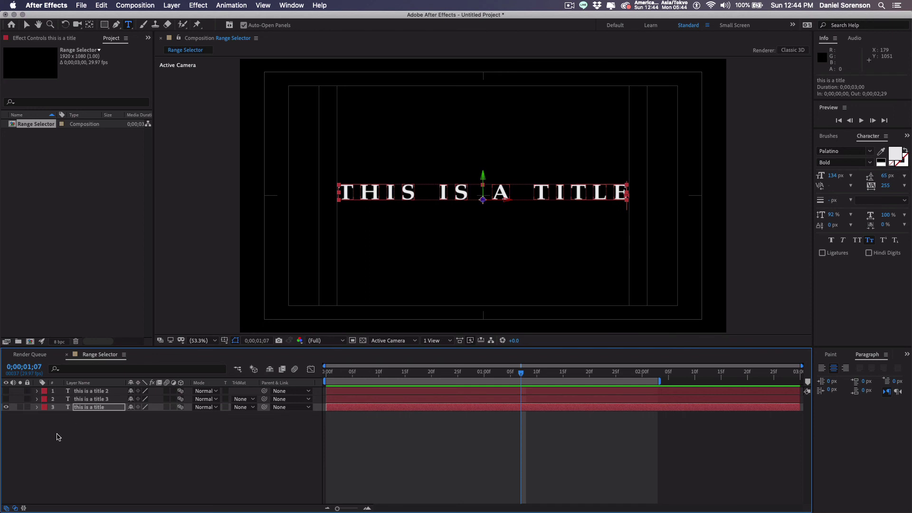
pyautogui.click(37, 408)
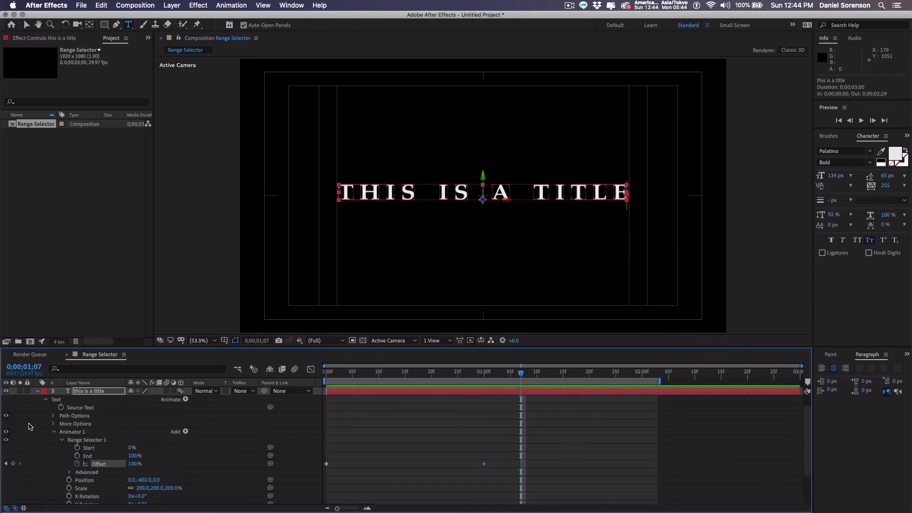
pyautogui.click(70, 473)
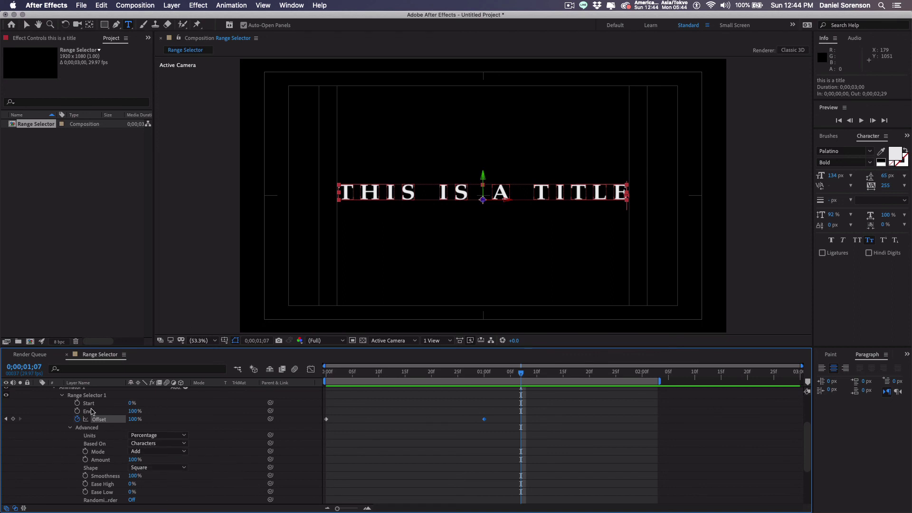
pyautogui.click(183, 444)
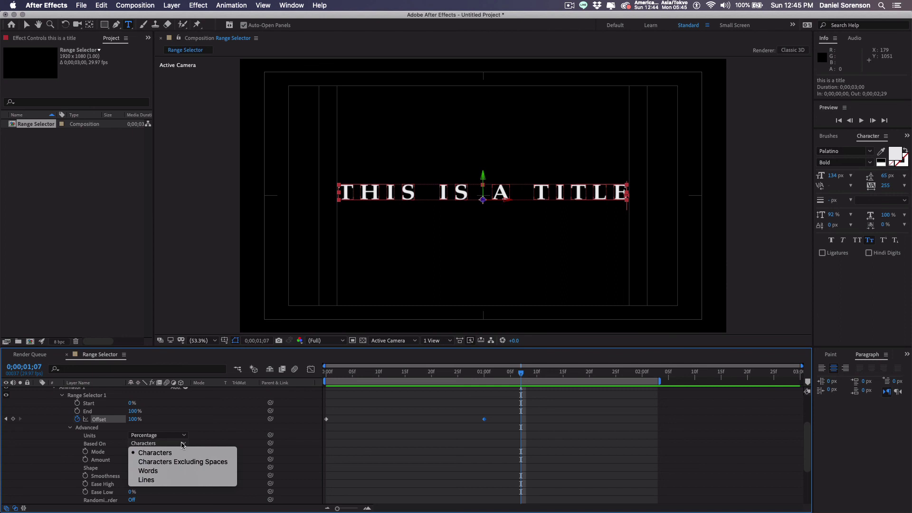
pyautogui.click(159, 472)
pyautogui.moveTo(333, 374); pyautogui.dragTo(352, 377)
pyautogui.press('space')
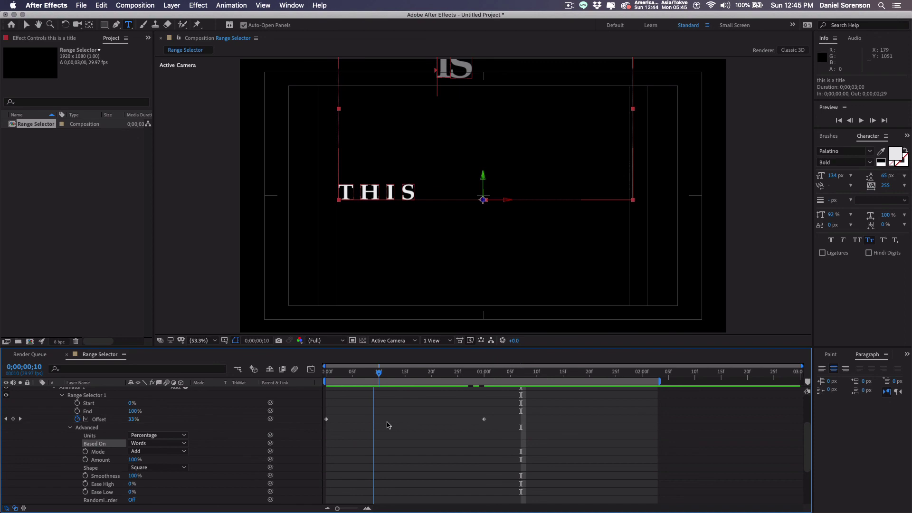